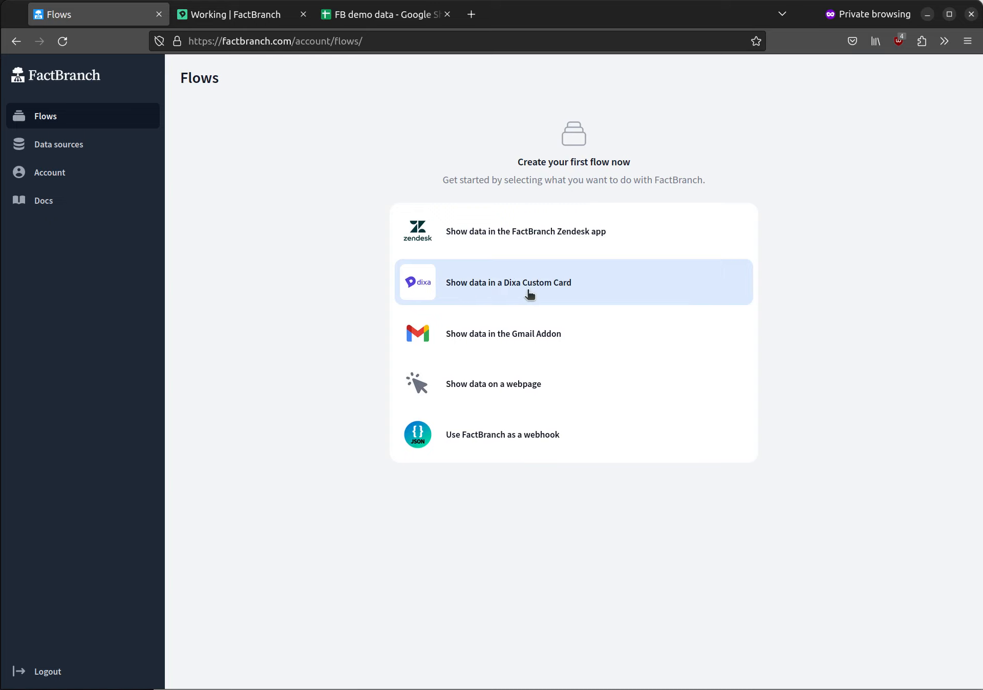
# - Create a flow that shows data in a Dixa Custom Card and add a Google Sheets node to its pipeline
pyautogui.click(604, 291)
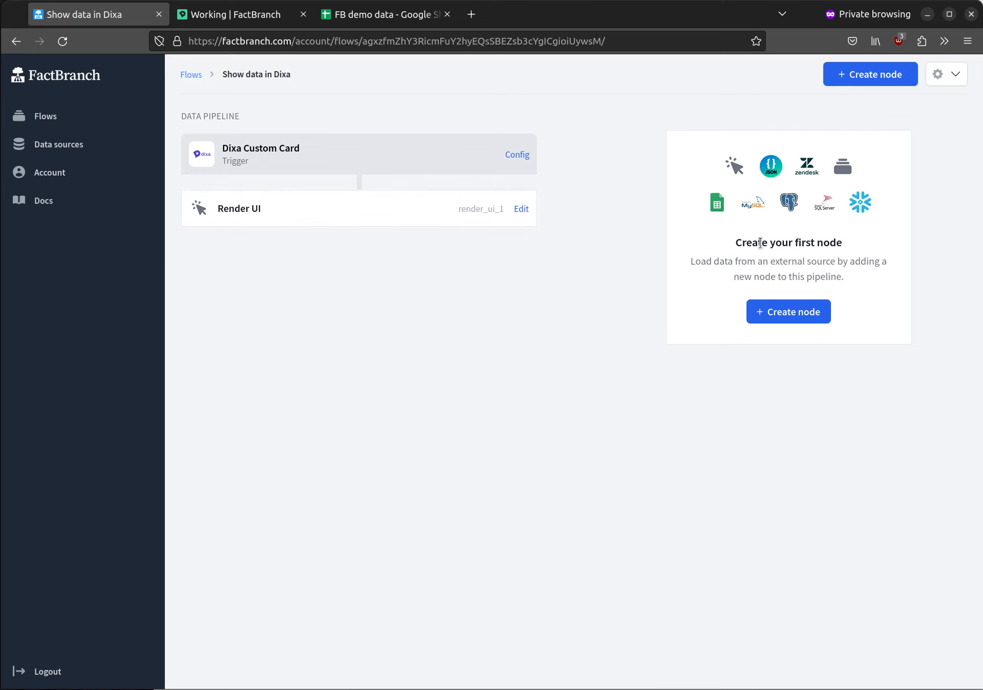
pyautogui.click(796, 314)
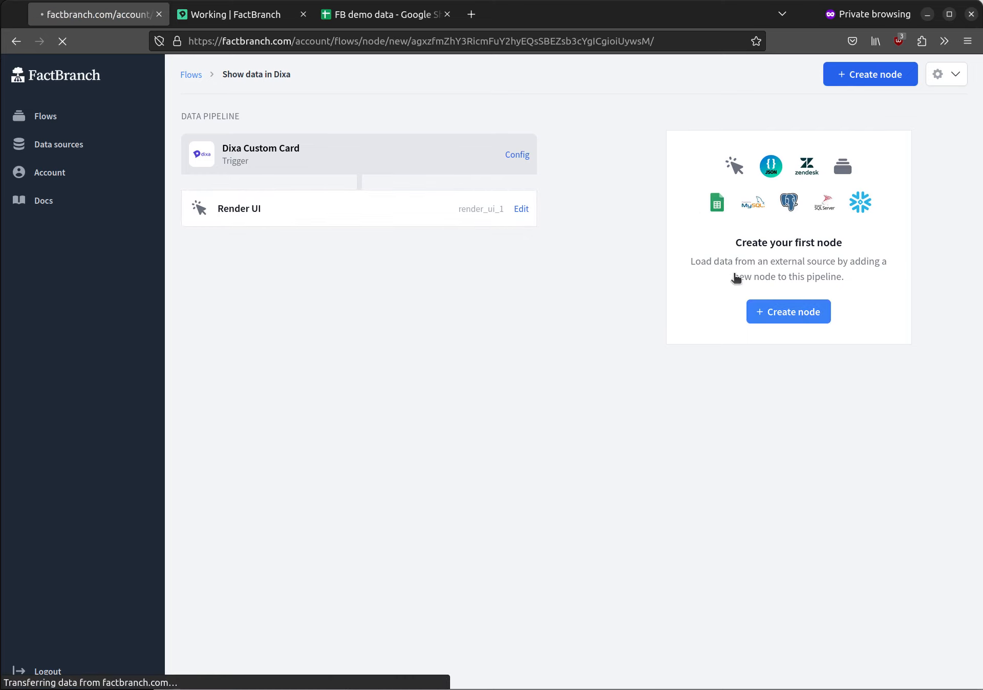
pyautogui.click(348, 181)
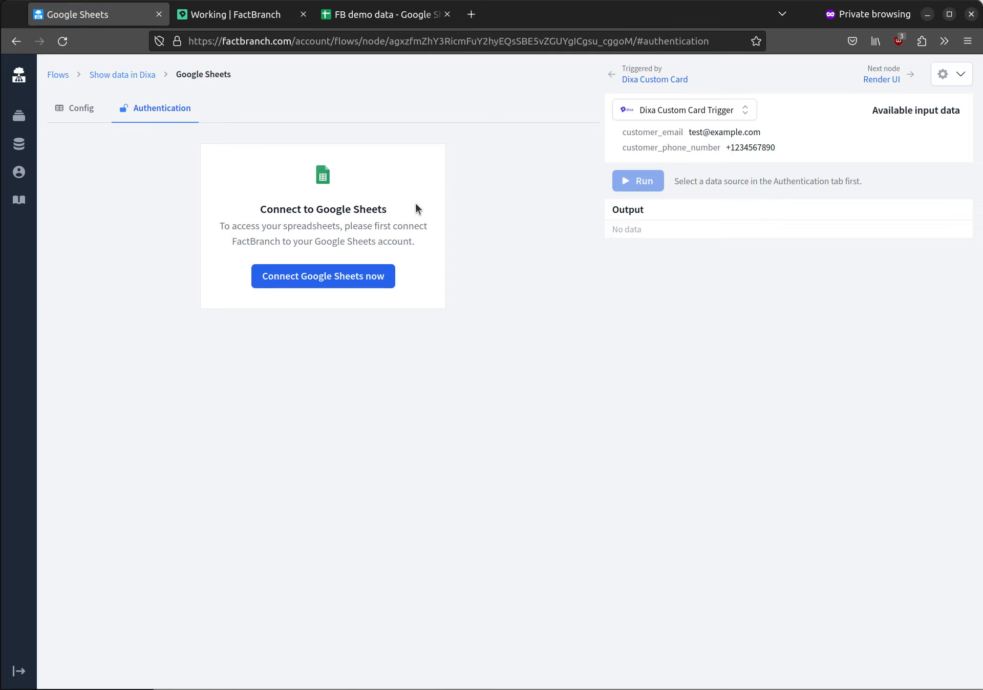
# - Connect the Google Sheets node to the existing Google account, allow spreadsheet access, and check the selected data source
pyautogui.click(340, 276)
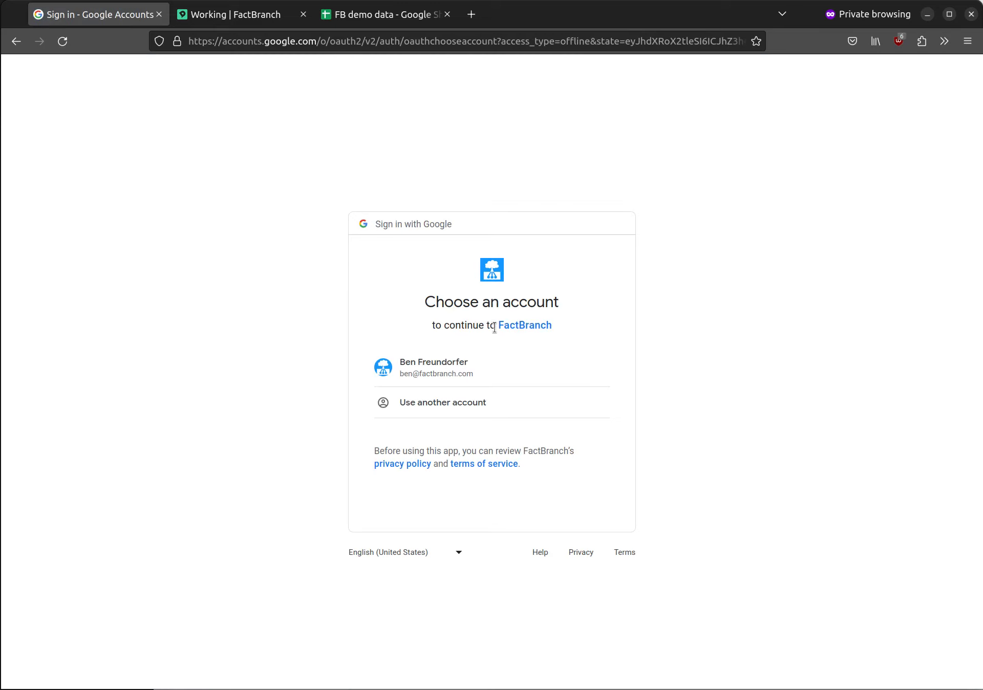
pyautogui.click(487, 361)
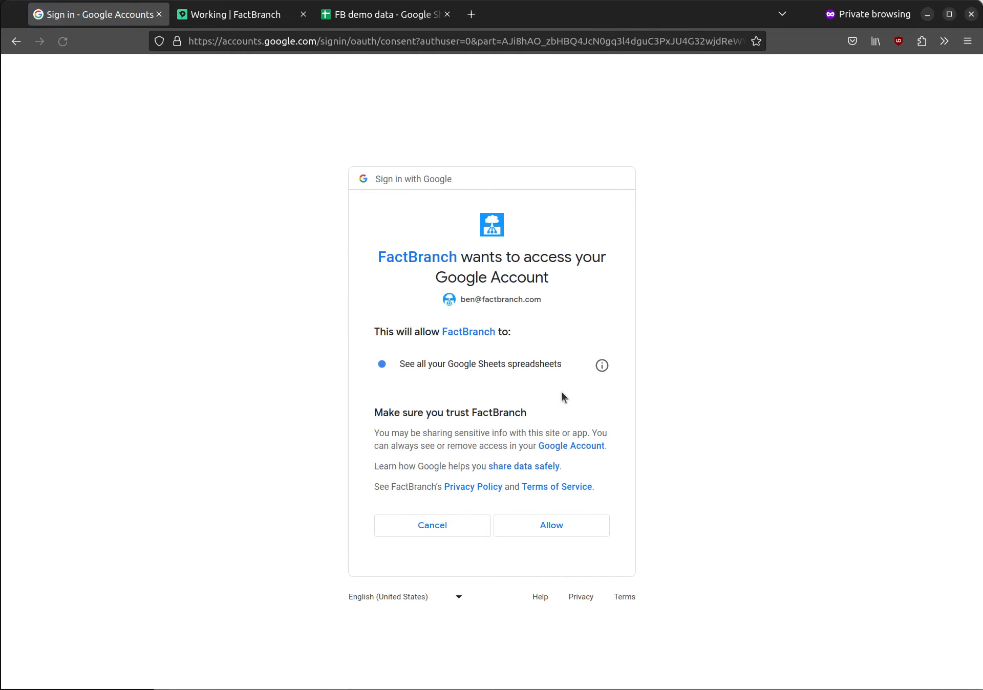
pyautogui.click(562, 527)
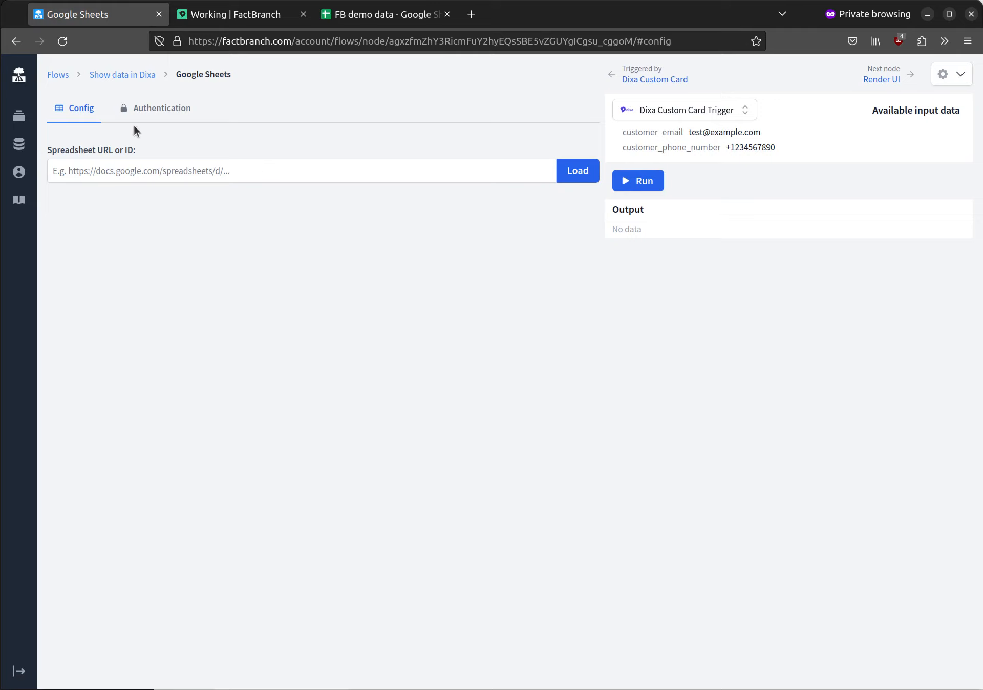
pyautogui.click(170, 108)
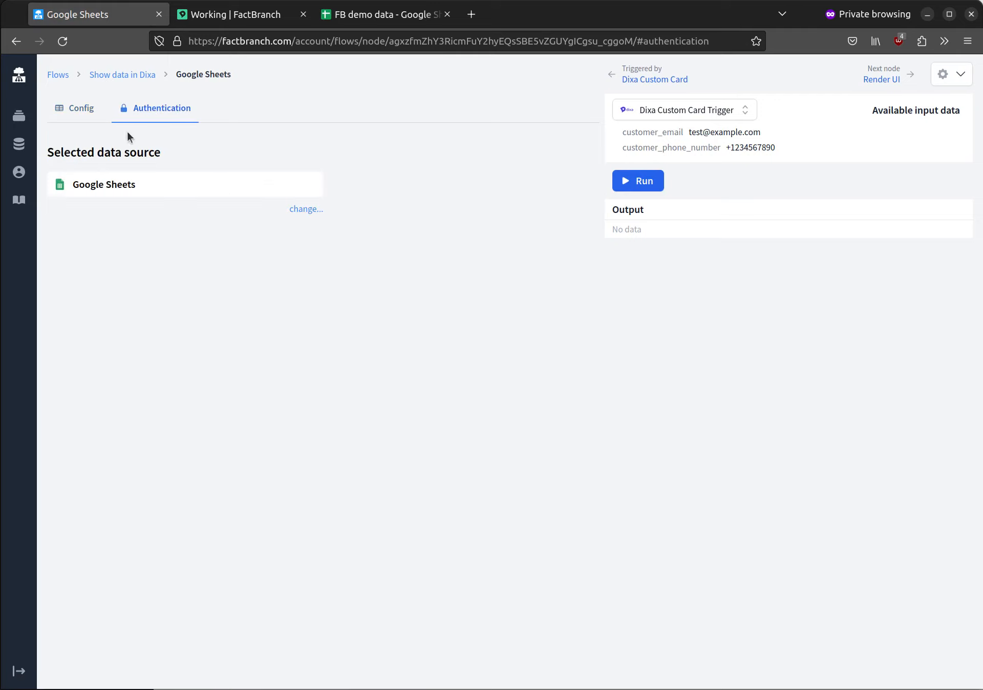
pyautogui.click(86, 115)
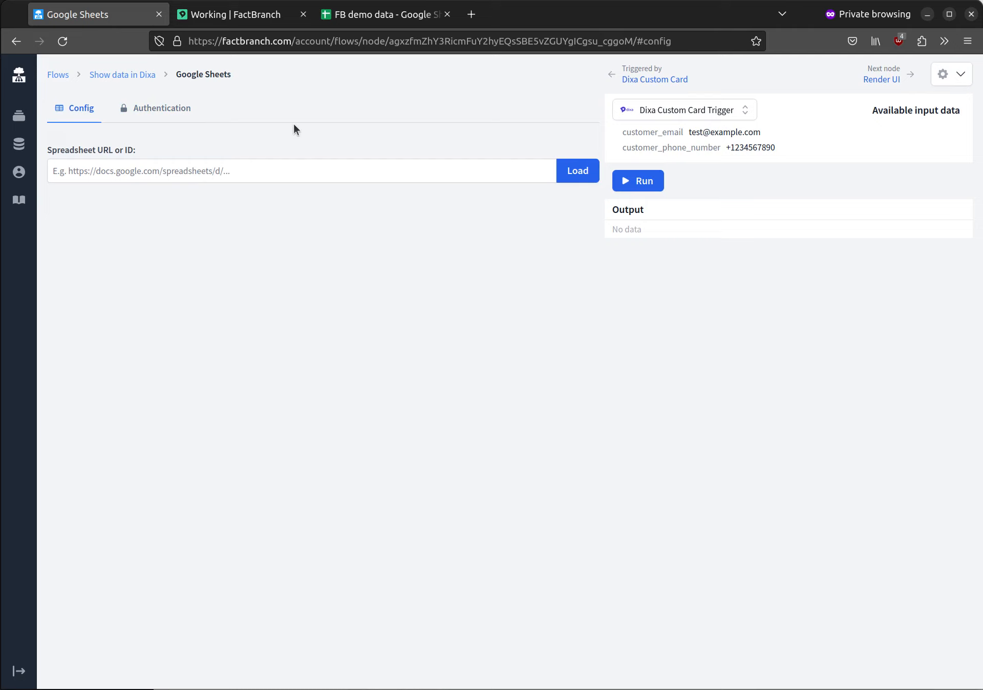
# - Copy the URL of the FB demo data spreadsheet and load it as the node's spreadsheet
pyautogui.click(383, 18)
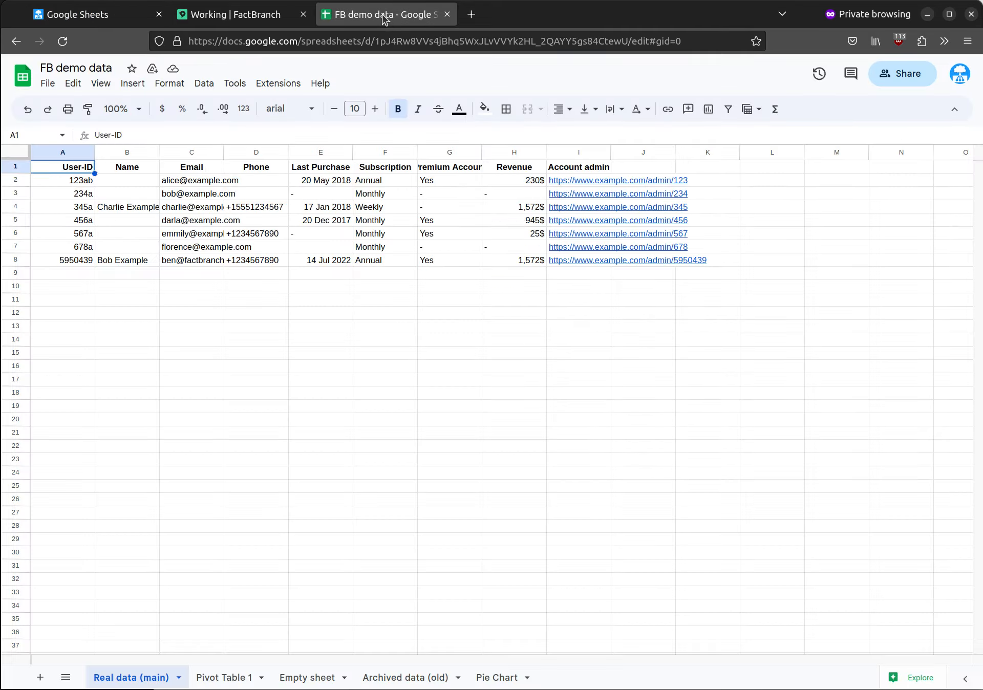
pyautogui.click(358, 41)
pyautogui.hotkey('ctrl', 'c')
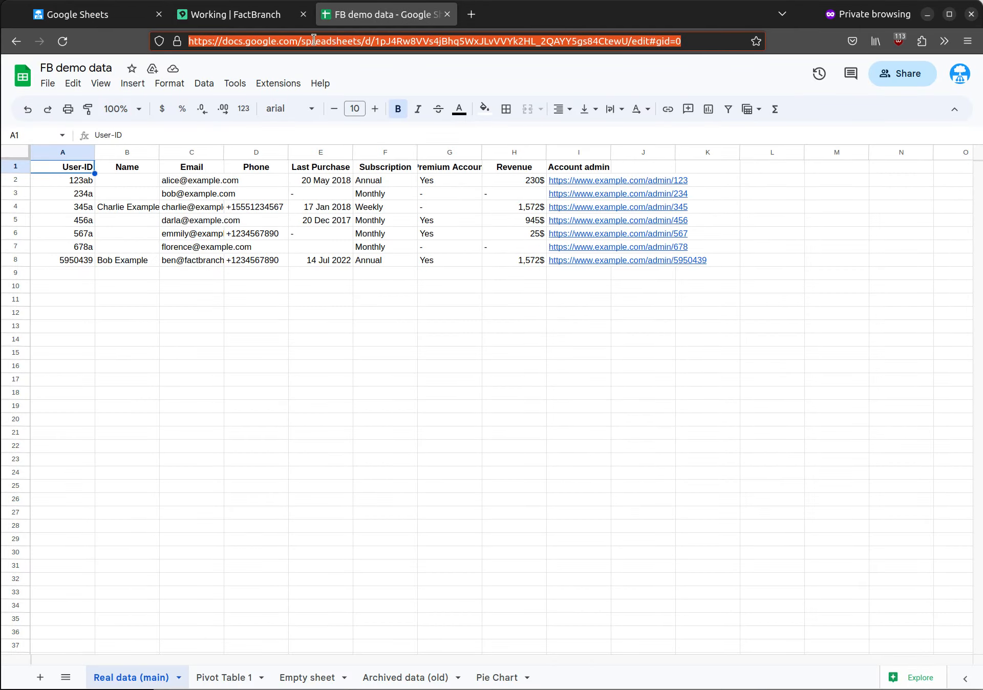
pyautogui.click(119, 16)
pyautogui.click(244, 164)
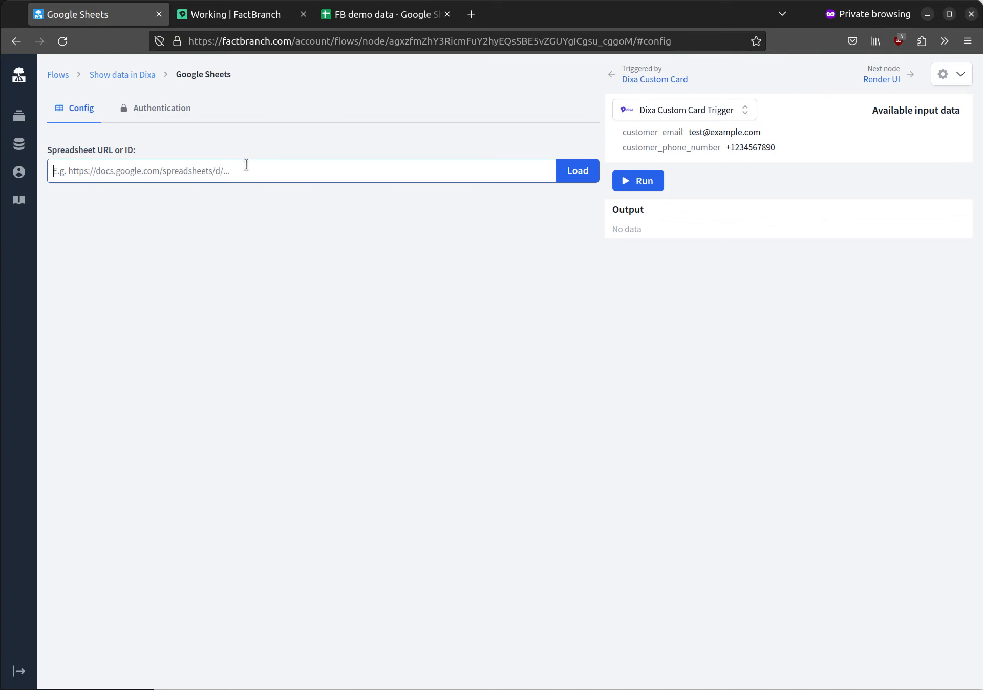
pyautogui.hotkey('ctrl', 'v')
pyautogui.click(583, 175)
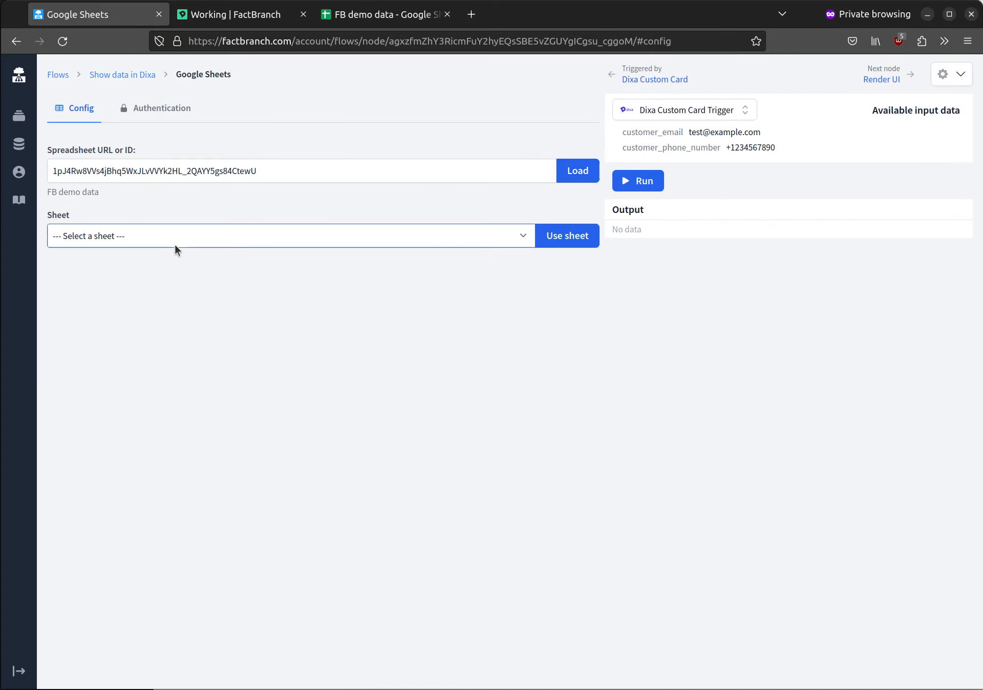
# - Choose Real data (main) as the sheet for the node to use
pyautogui.click(173, 238)
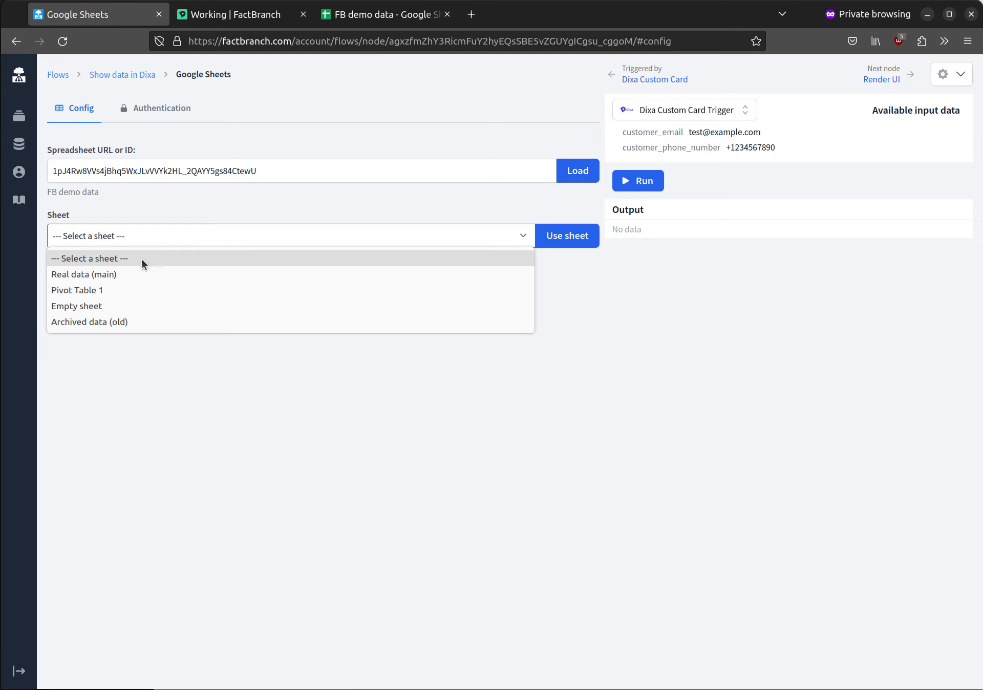
pyautogui.click(133, 234)
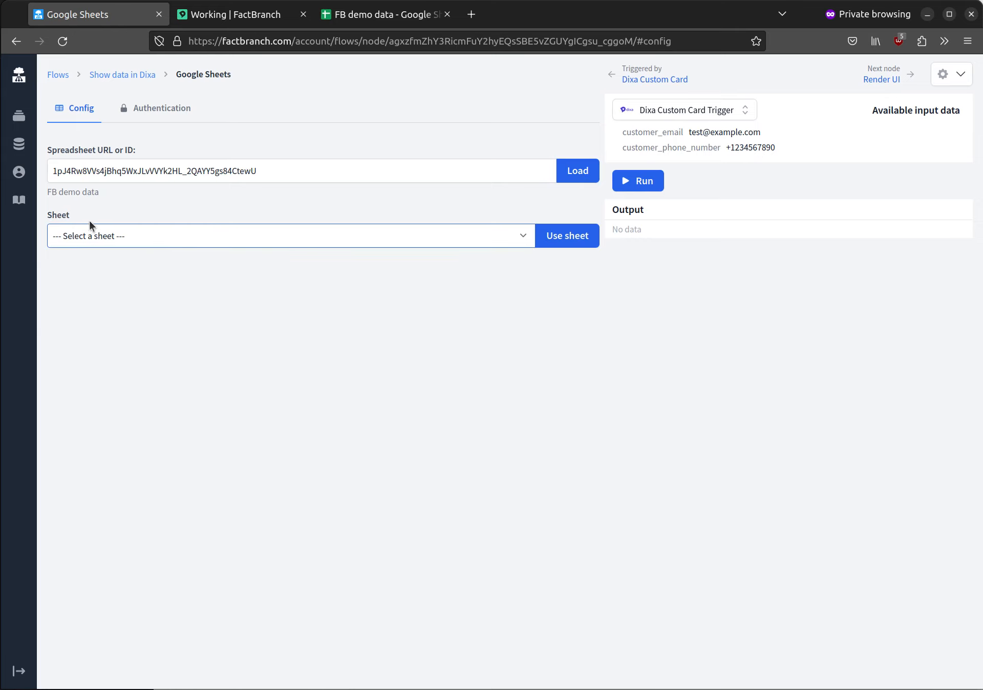
pyautogui.click(126, 233)
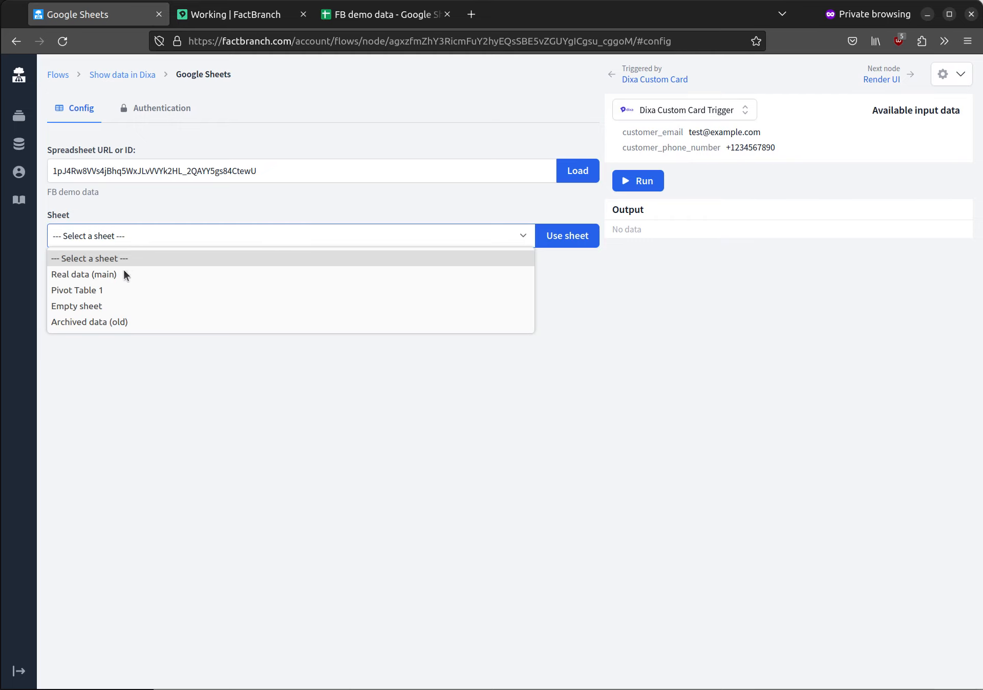
pyautogui.click(106, 275)
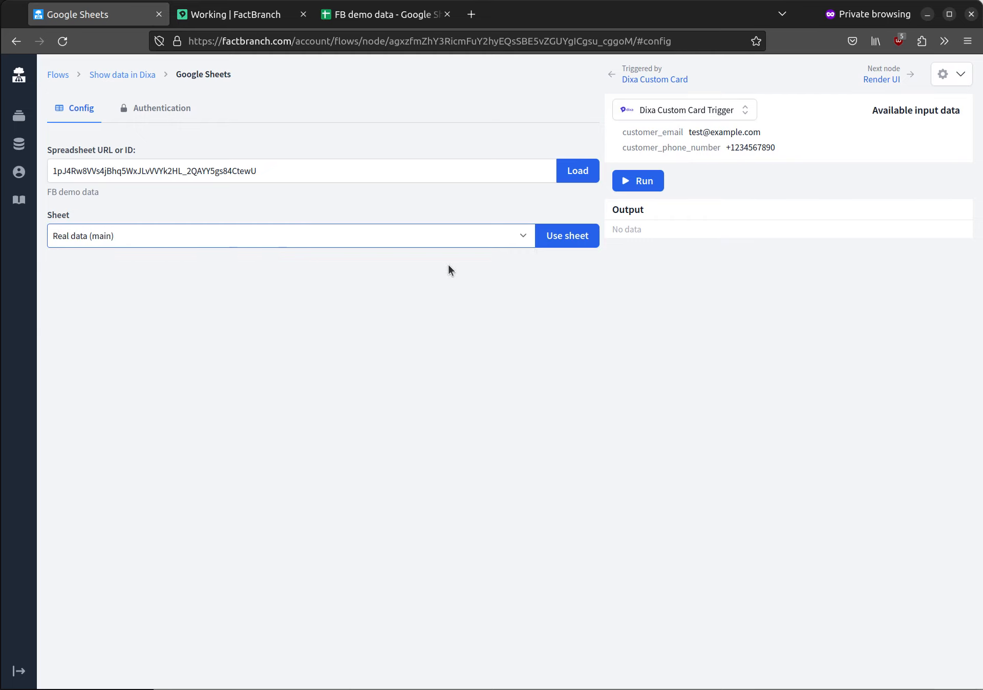
pyautogui.click(577, 234)
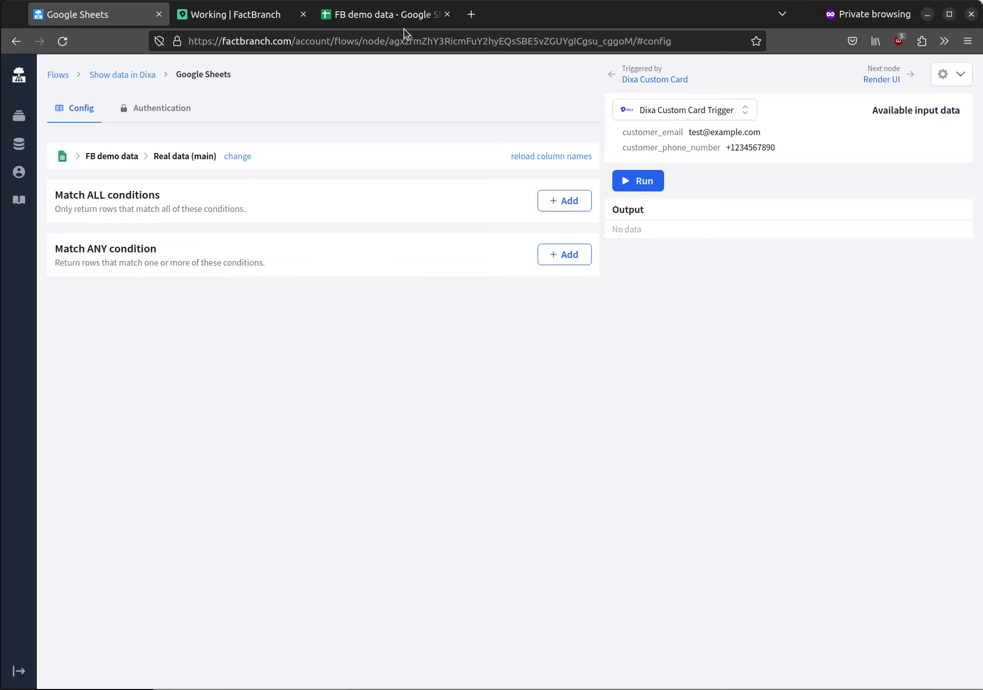
# - Check the spreadsheet's Email column and add a Match ALL condition where Email equals $trigger.data.customer_email
pyautogui.click(380, 16)
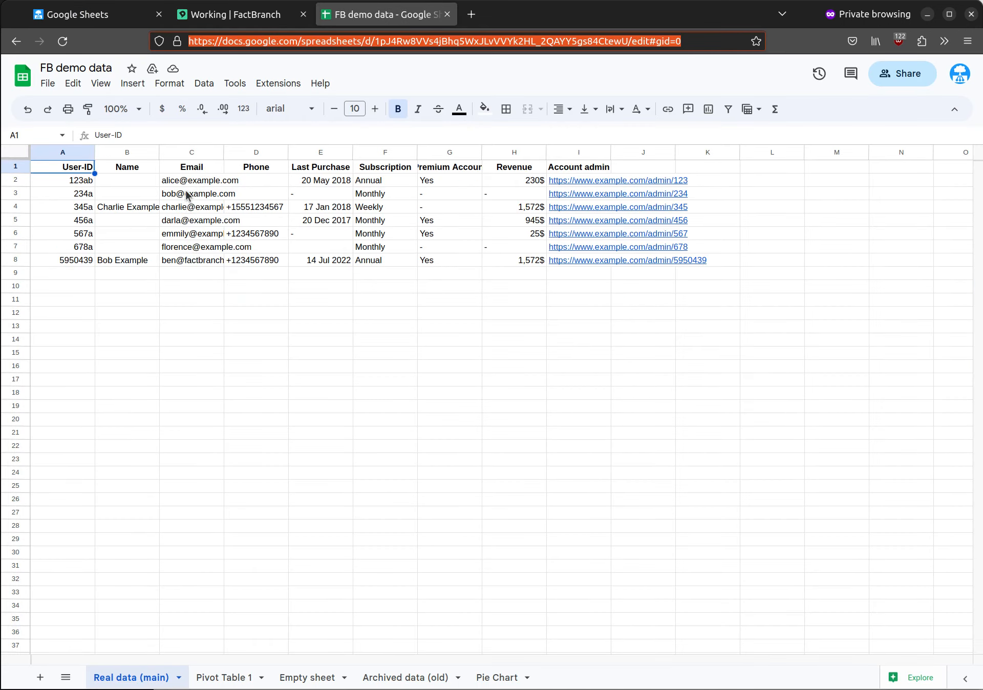
pyautogui.moveTo(183, 181)
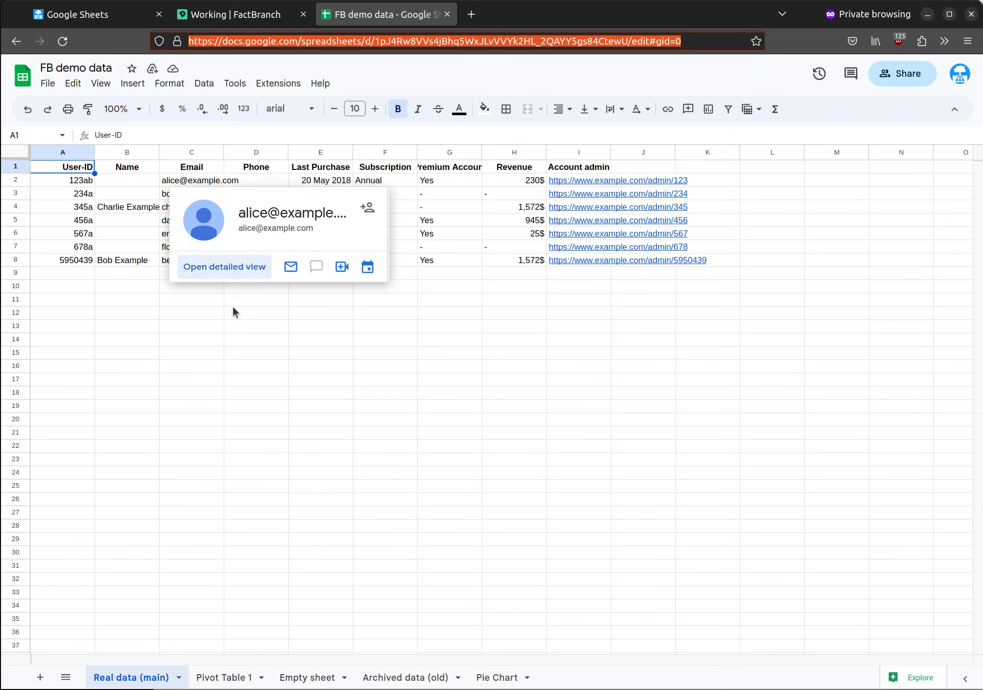
pyautogui.click(228, 370)
pyautogui.click(113, 20)
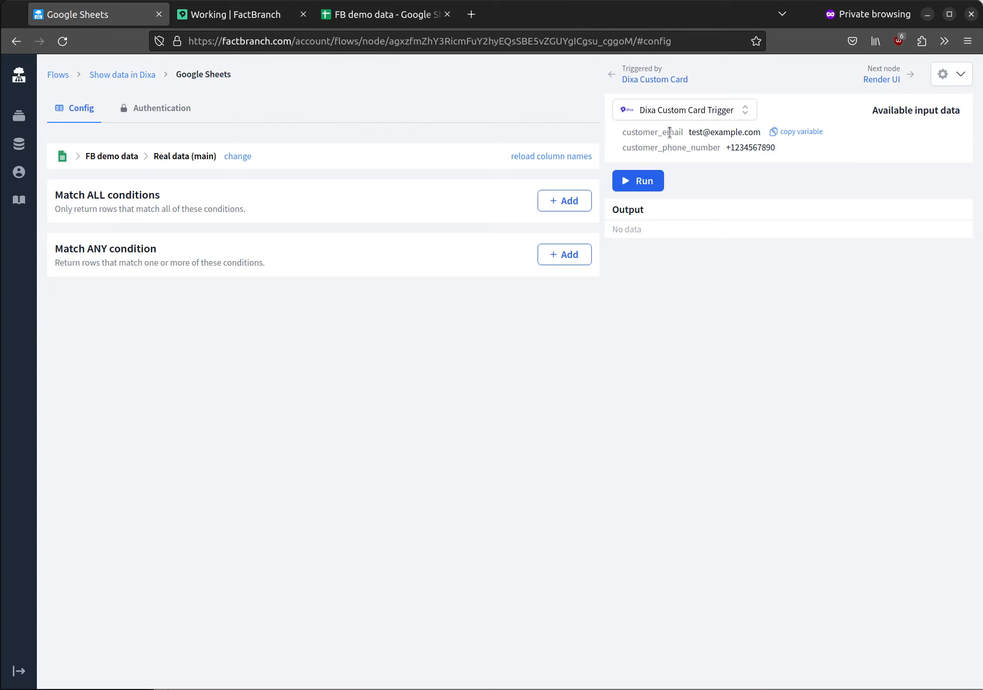
pyautogui.click(793, 133)
pyautogui.click(541, 208)
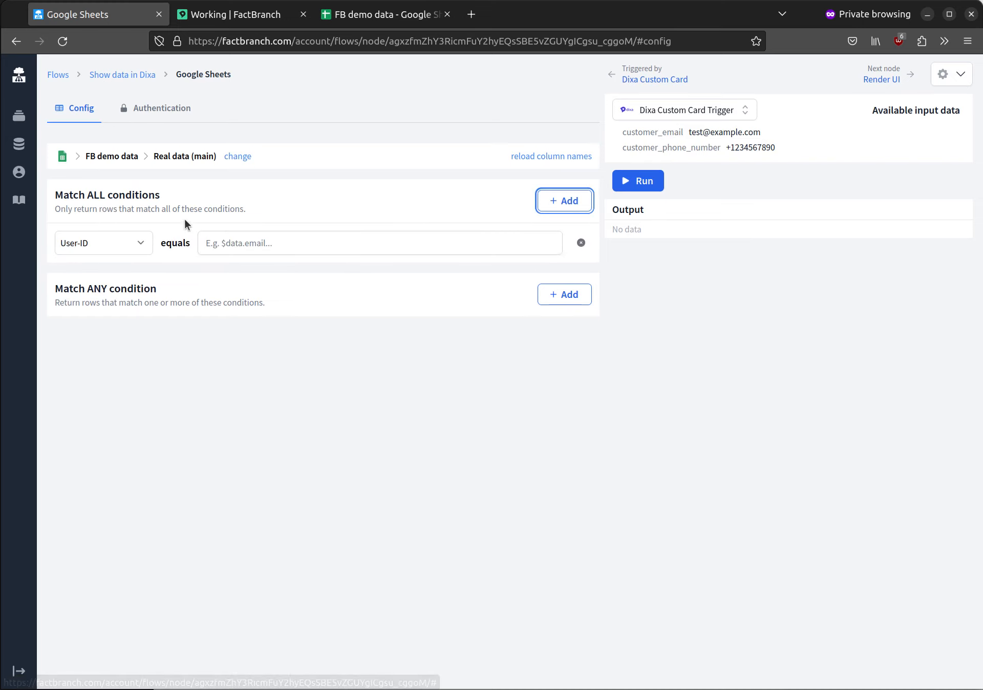
pyautogui.click(137, 249)
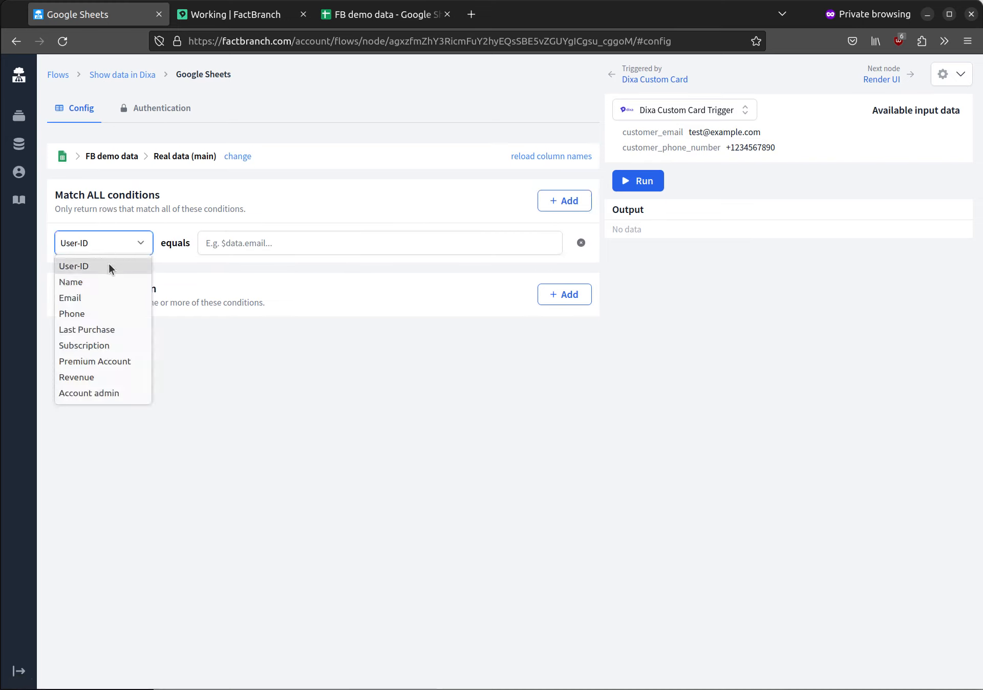
pyautogui.click(98, 302)
pyautogui.click(215, 243)
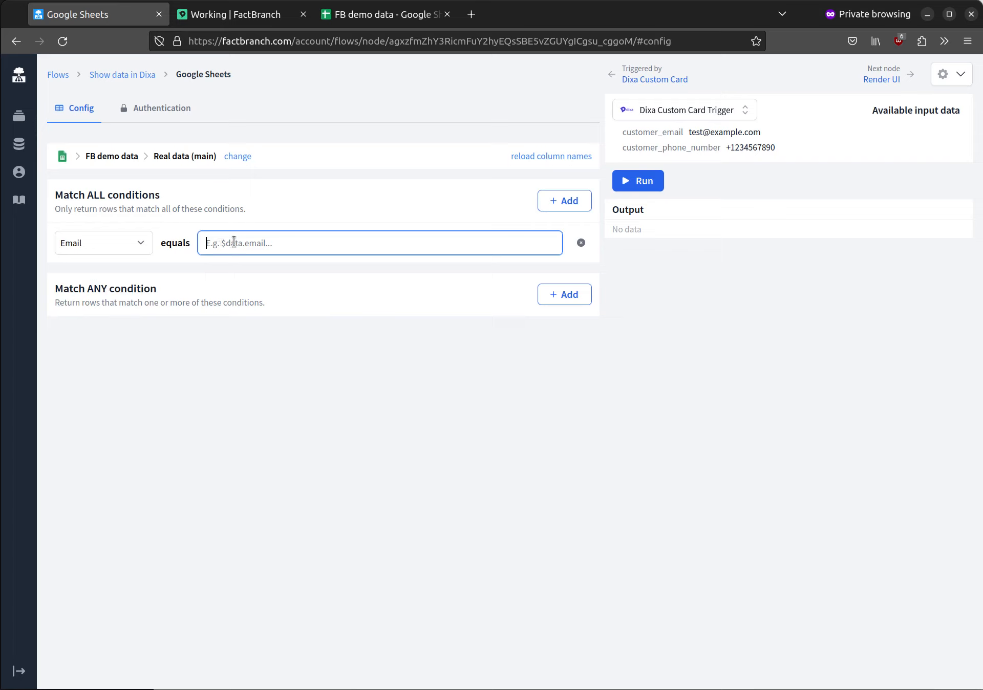
pyautogui.write('$trigger.data.customer_email')
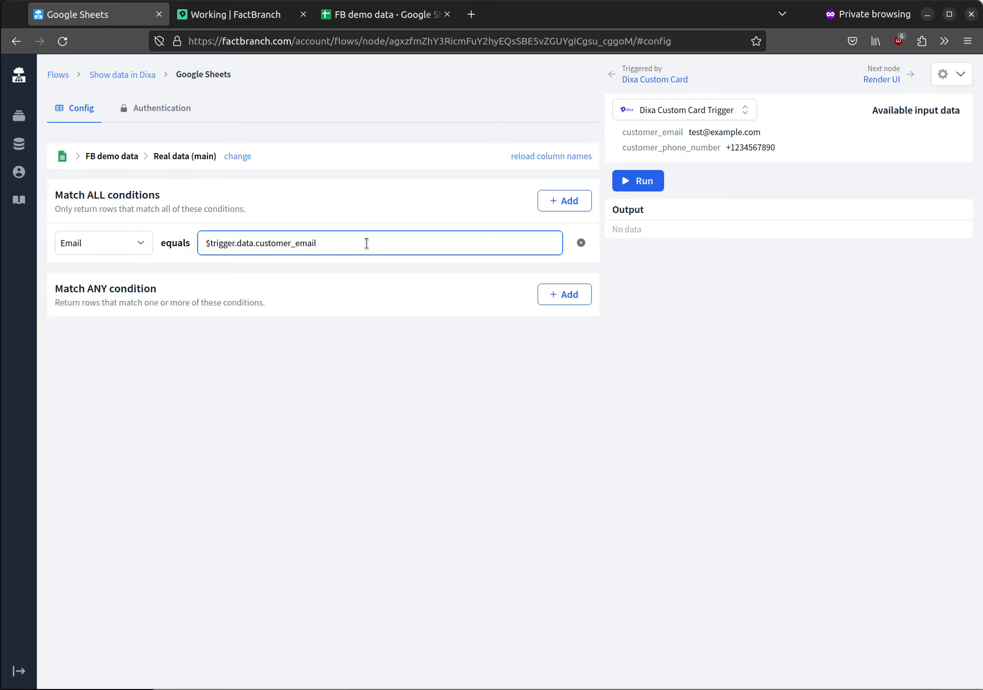
# - Test the node with the default input, and again with customer_email set to the email from the spreadsheet's row 3
pyautogui.click(657, 184)
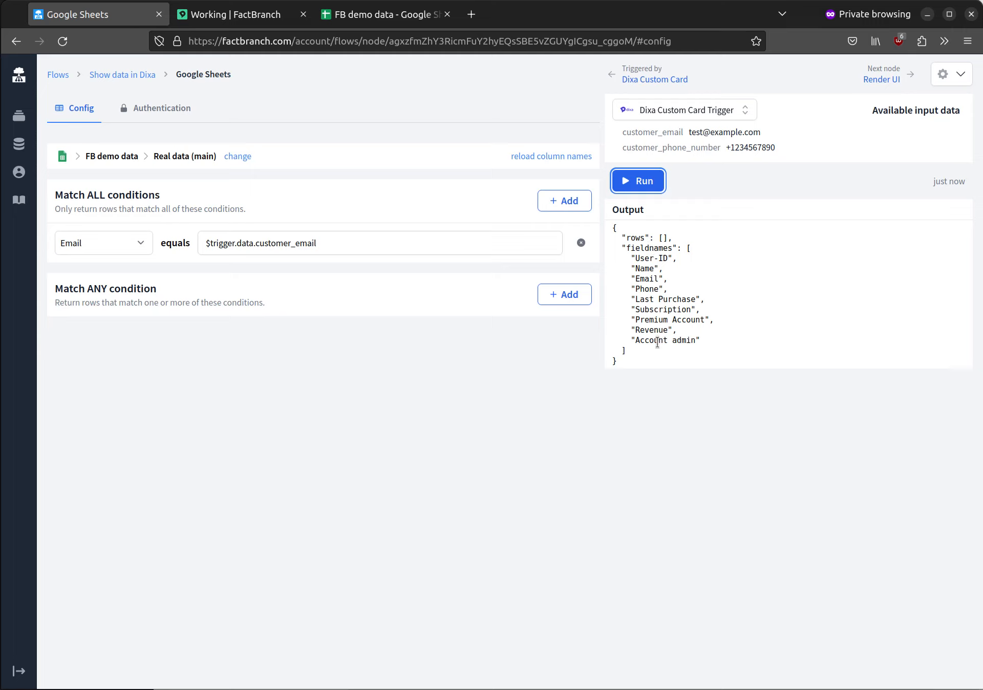
pyautogui.moveTo(697, 136)
pyautogui.click(686, 131)
pyautogui.doubleClick(701, 137)
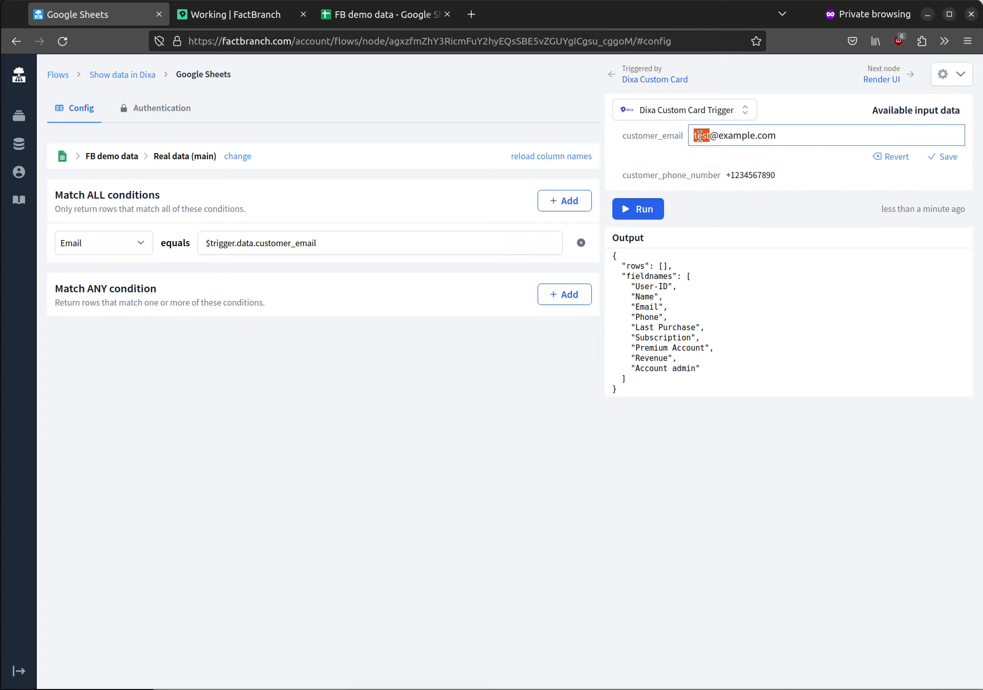
pyautogui.write('bob')
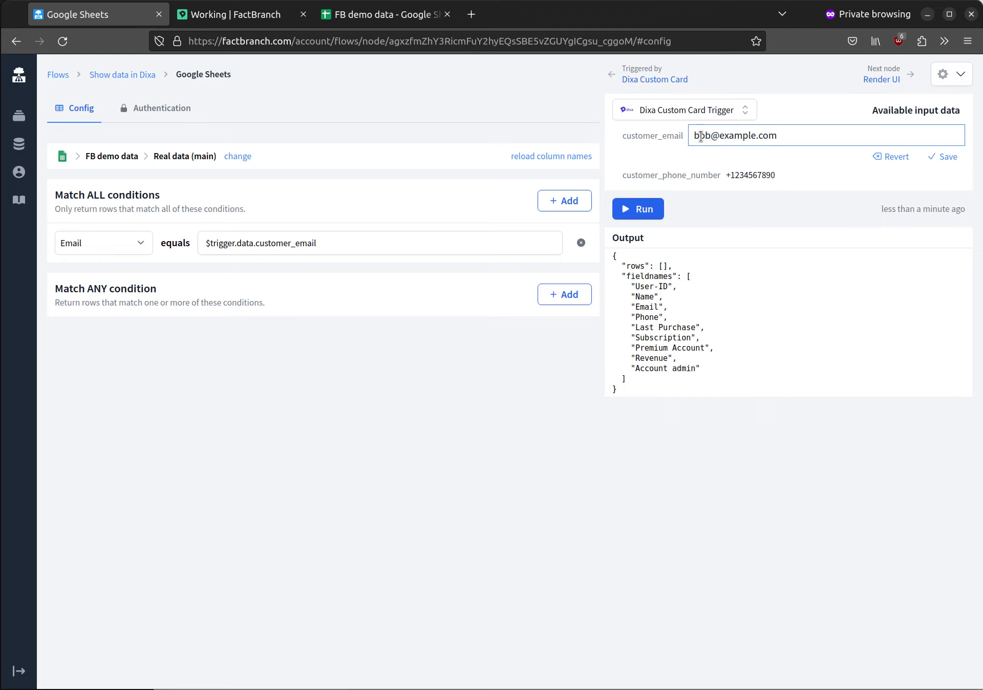
pyautogui.click(943, 156)
pyautogui.click(640, 179)
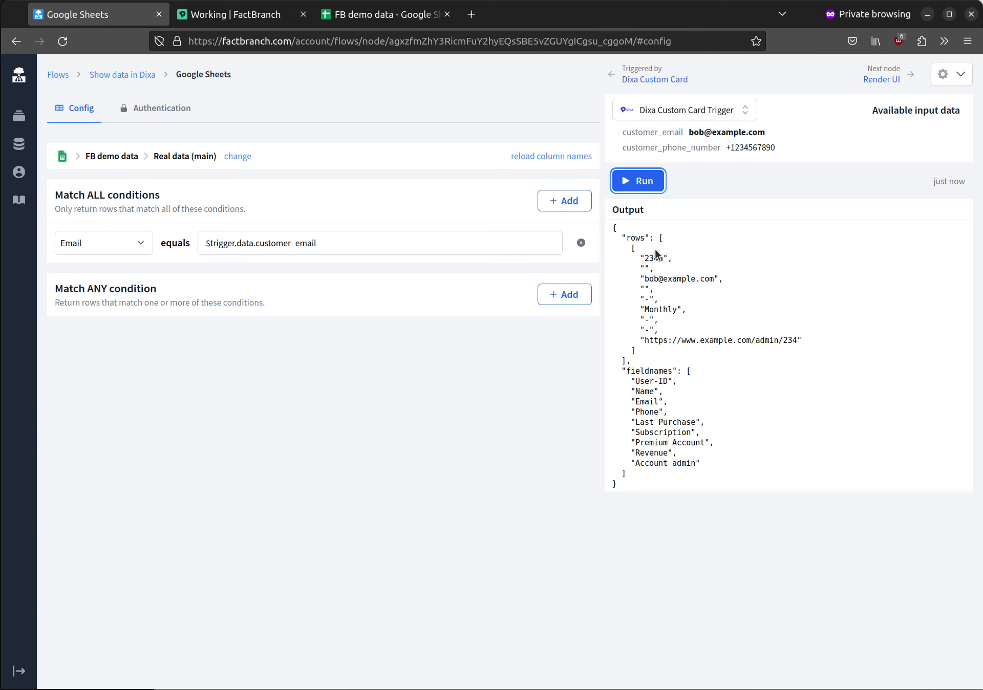
# - Set the test value of customer_email to the email from the spreadsheet's row 2 and run the node
pyautogui.moveTo(713, 134)
pyautogui.click(380, 13)
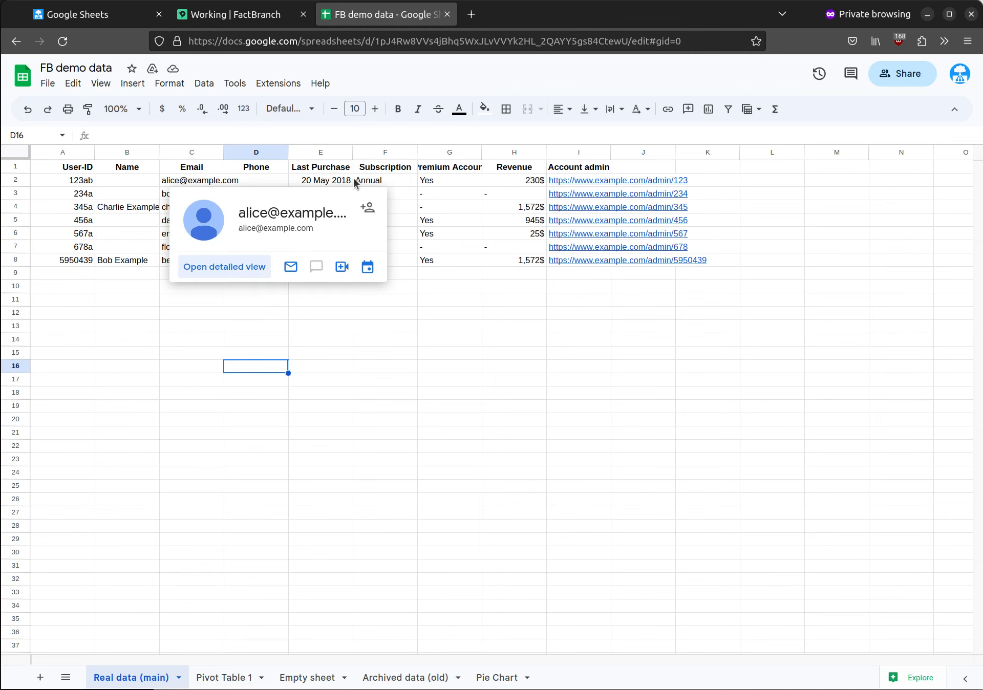
pyautogui.click(88, 15)
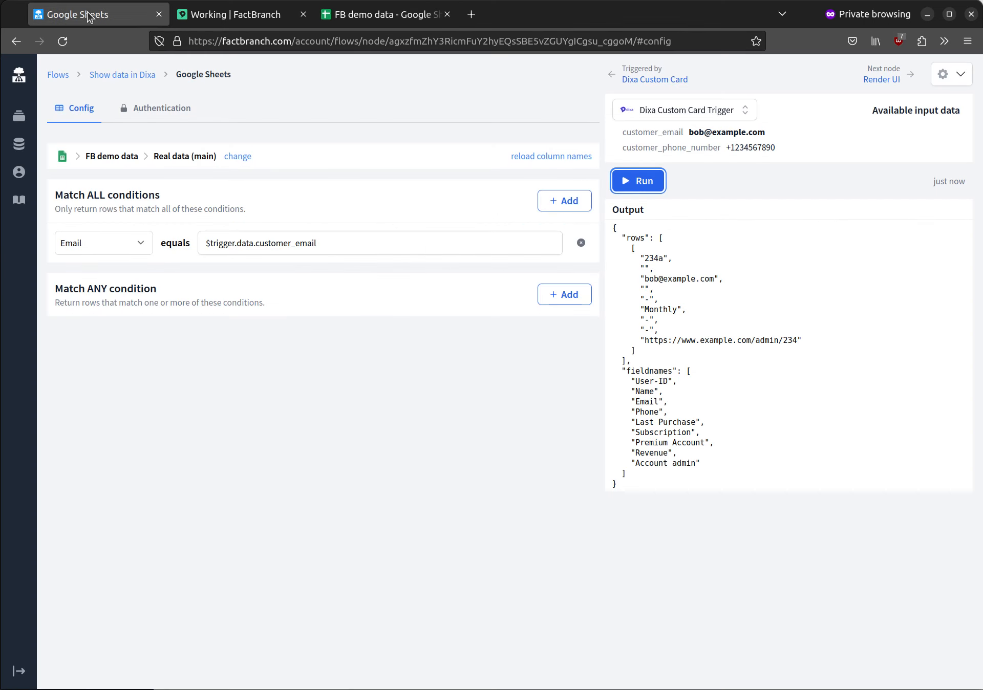
pyautogui.click(707, 134)
pyautogui.doubleClick(705, 141)
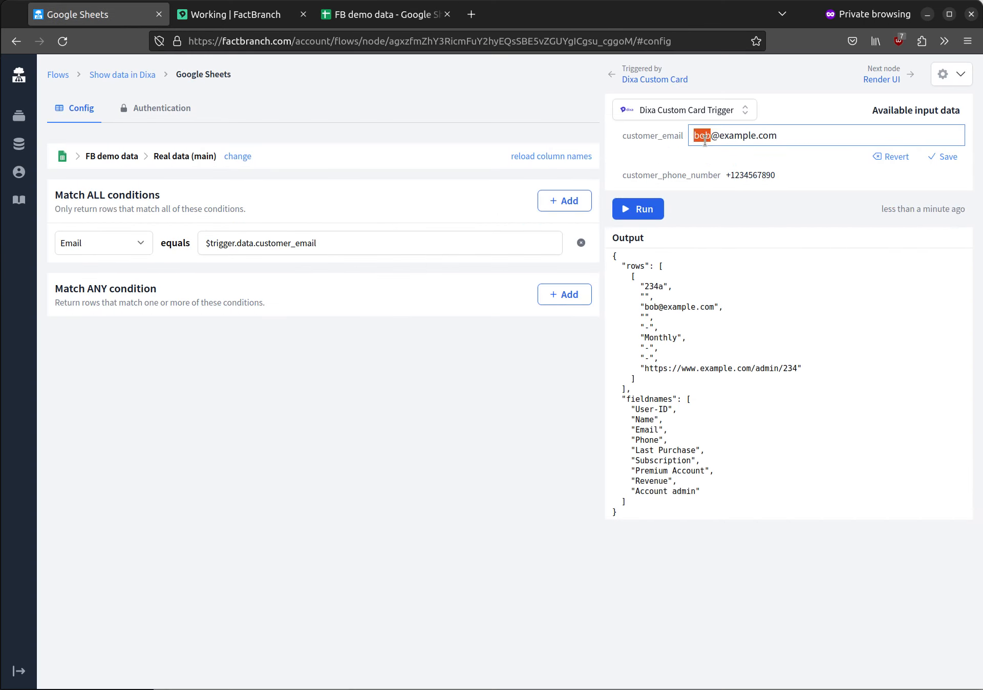
pyautogui.write('alice')
pyautogui.click(943, 157)
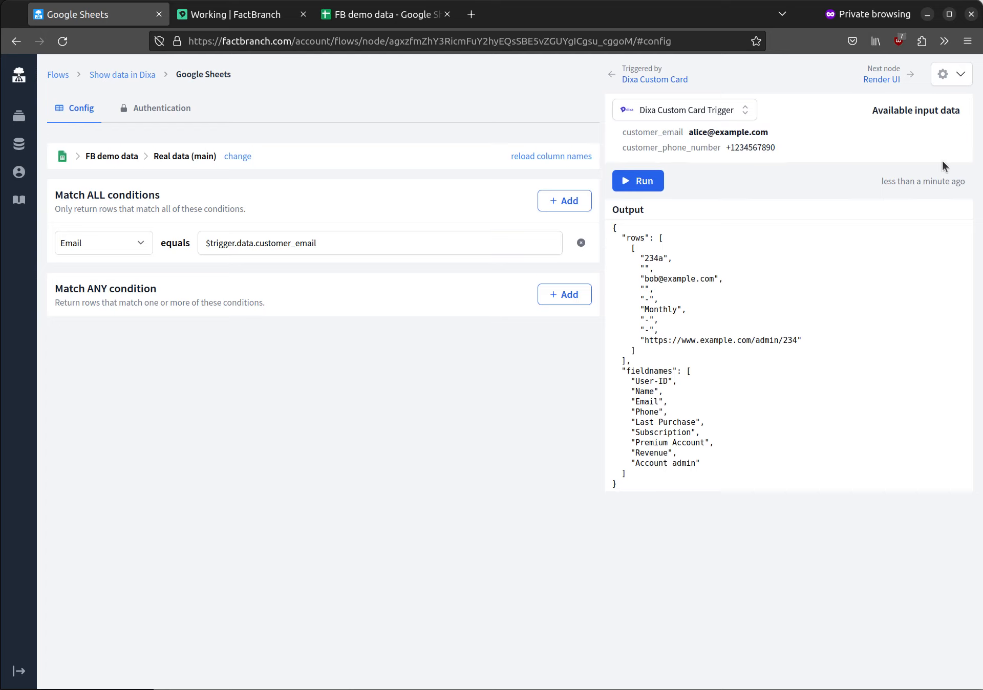
pyautogui.click(658, 179)
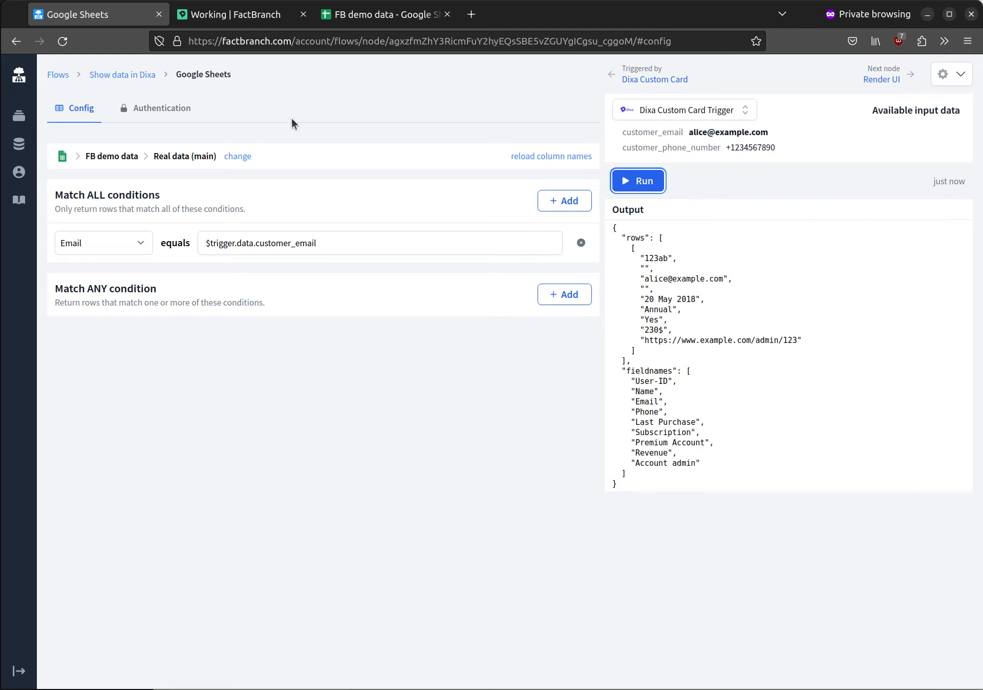
# - Generate a UI template in the flow's Render UI node from the Google Sheets data and review its code and output
pyautogui.click(140, 75)
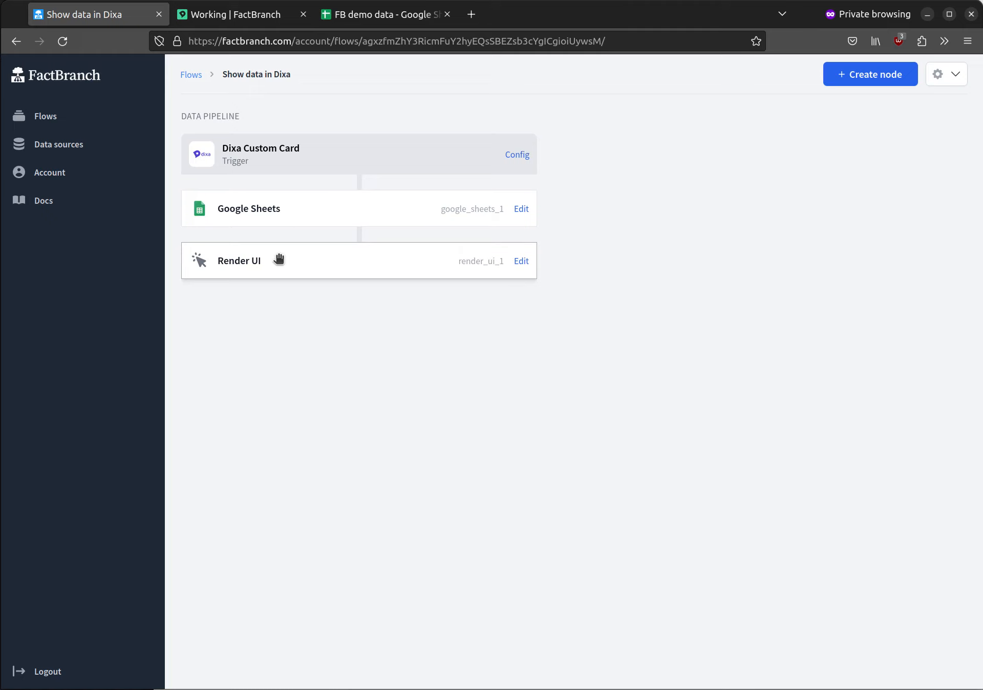
pyautogui.click(521, 261)
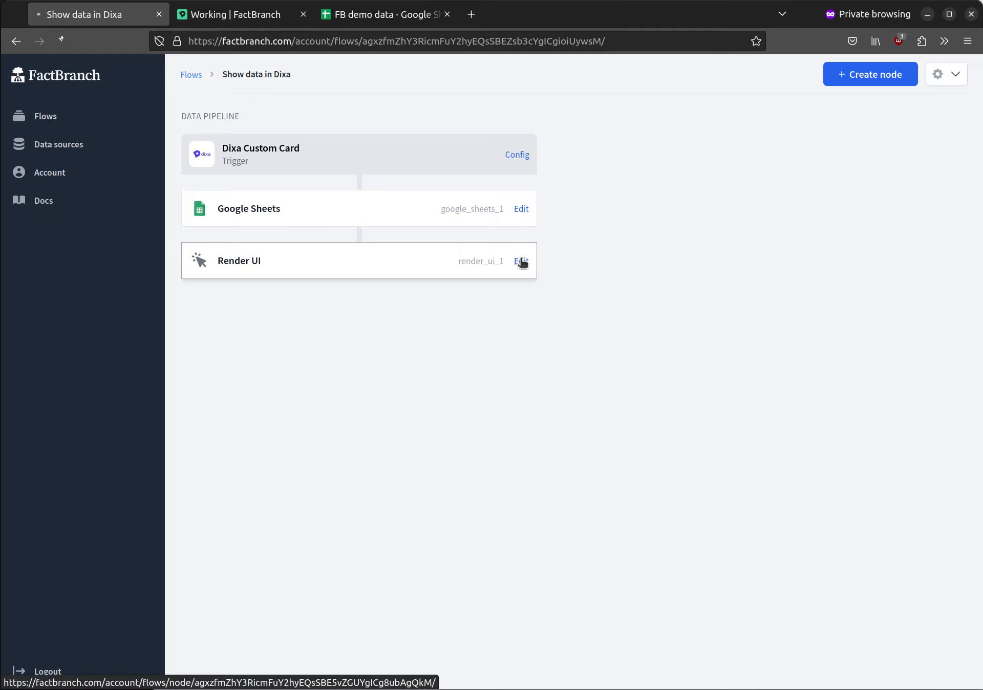
pyautogui.scroll(-3, 752, 233)
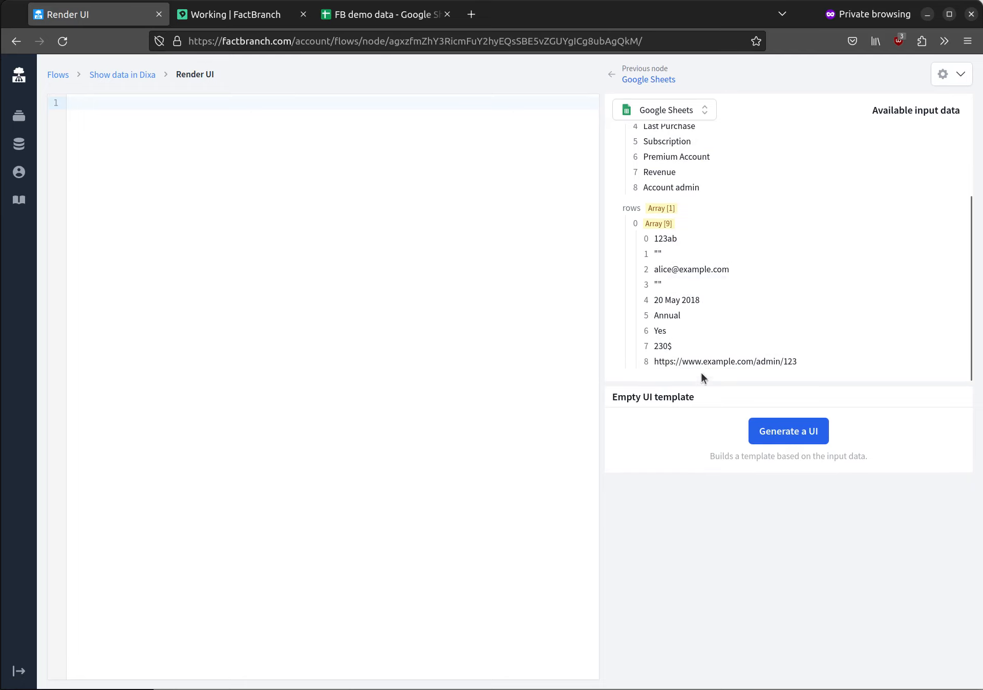
pyautogui.click(798, 439)
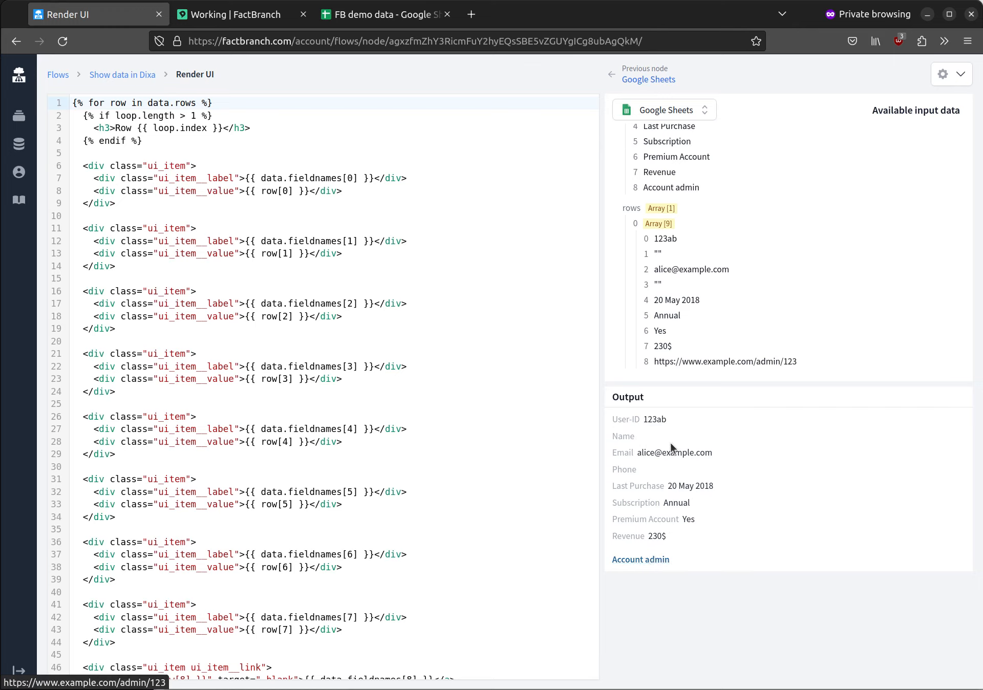
pyautogui.moveTo(656, 361)
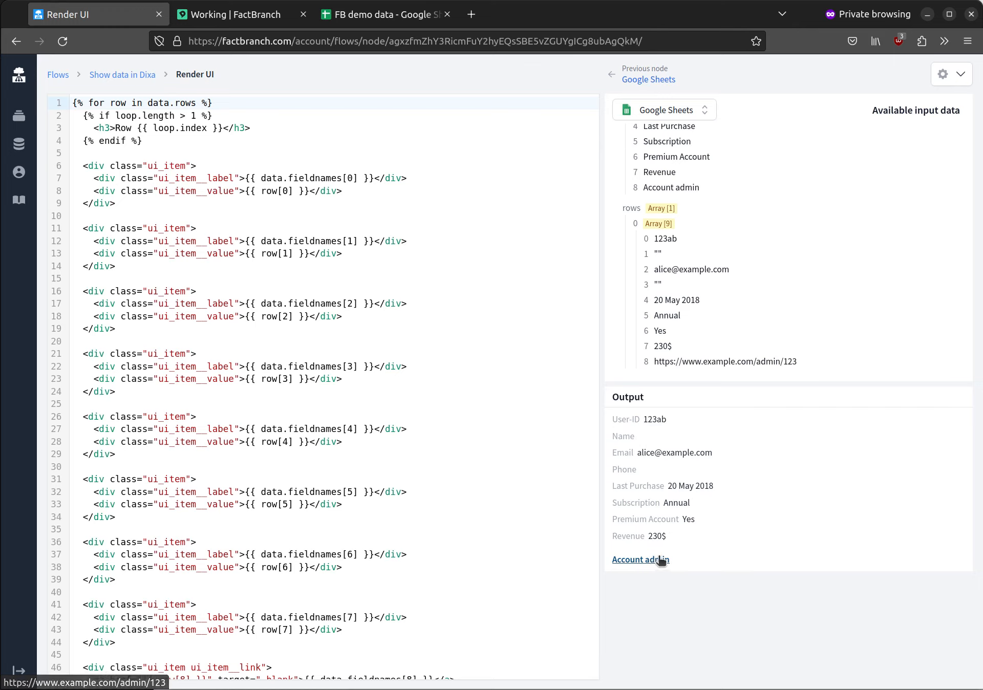
pyautogui.scroll(-2, 417, 402)
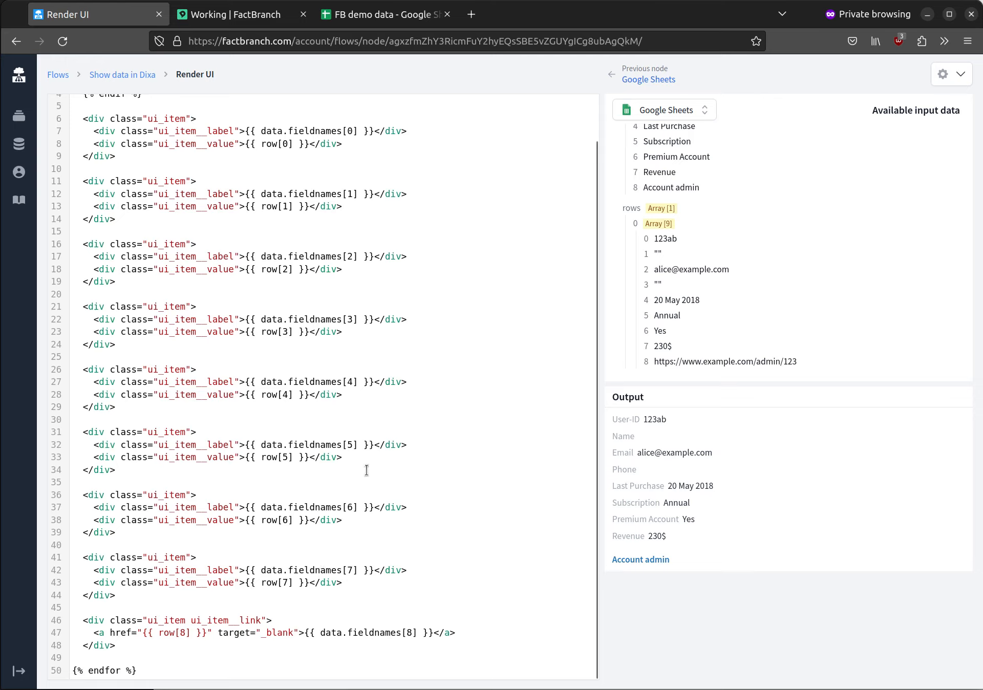
pyautogui.scroll(2, 410, 402)
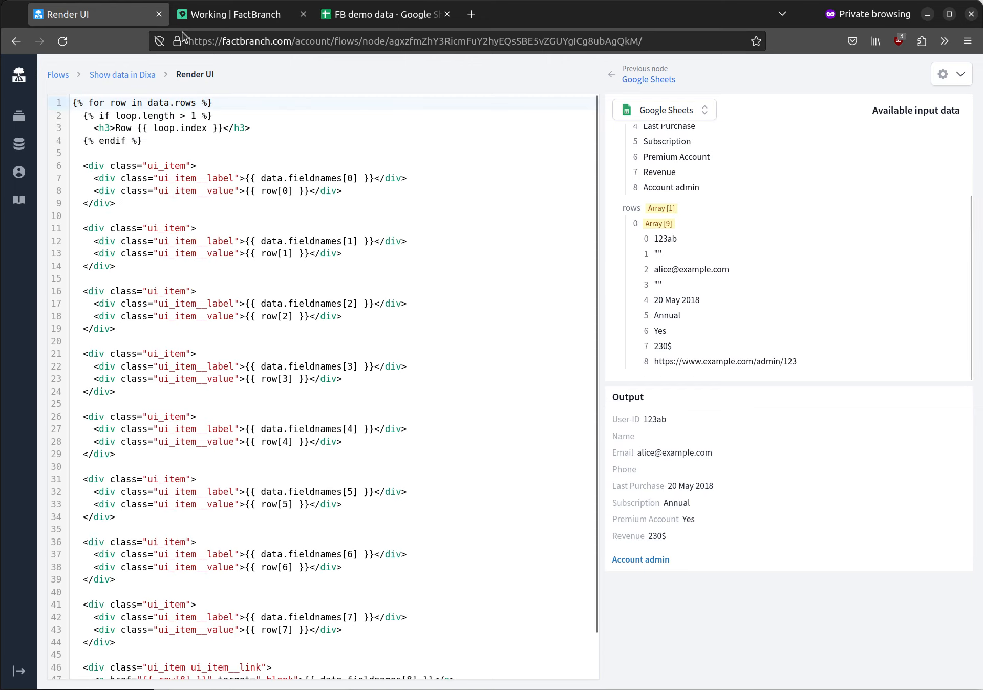
# - Open the flow's Dixa Custom Card trigger setup, switch to Dixa, and start a new custom card integration titled FactBranch
pyautogui.click(122, 75)
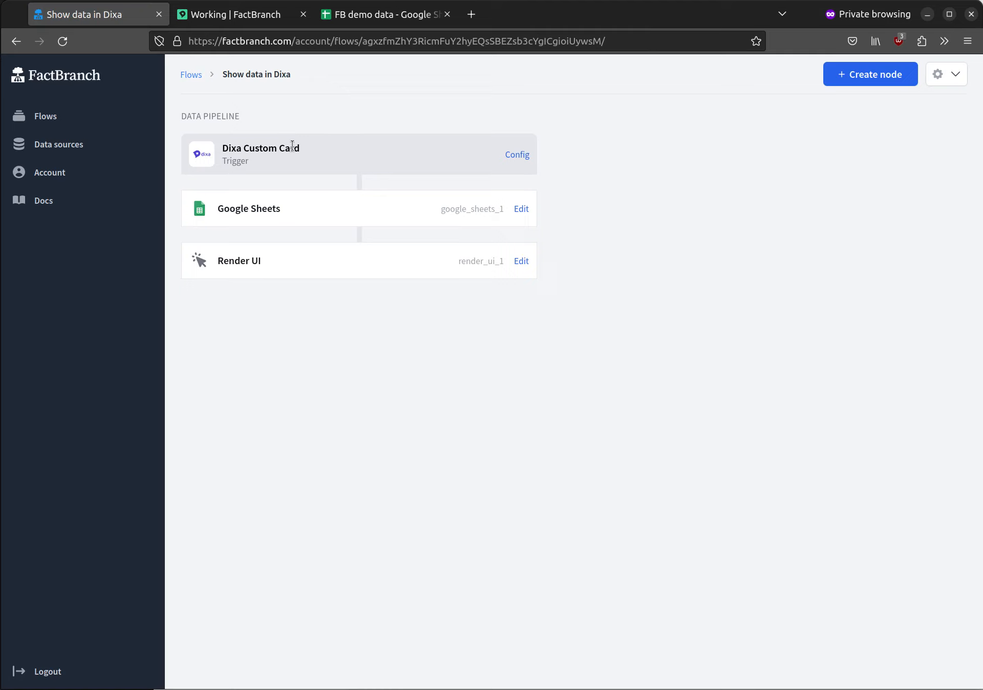
pyautogui.click(519, 154)
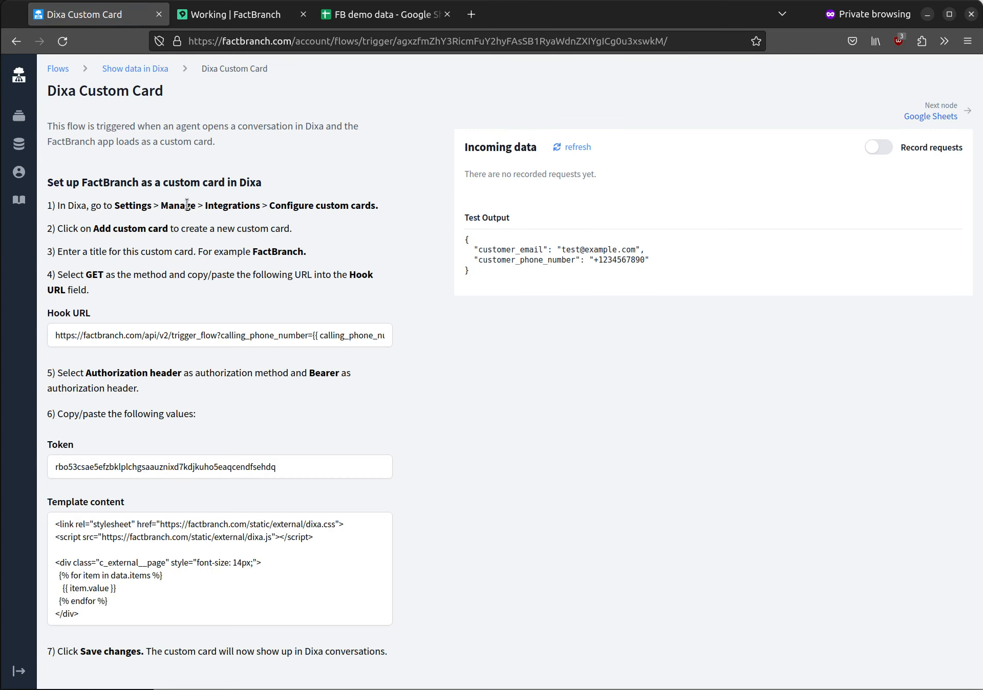
pyautogui.click(235, 15)
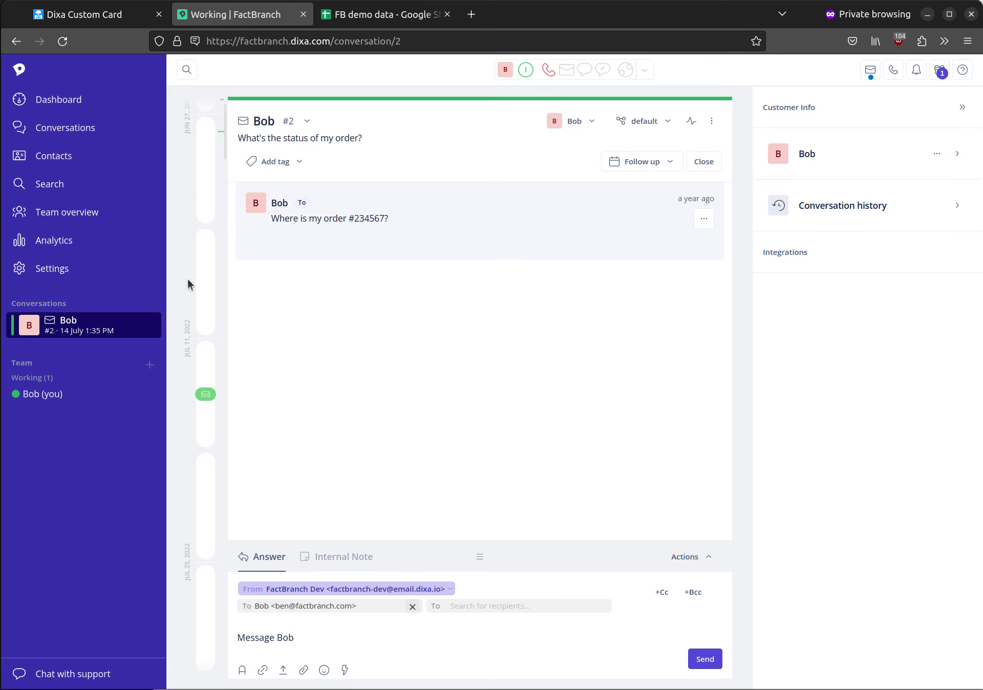
pyautogui.click(100, 279)
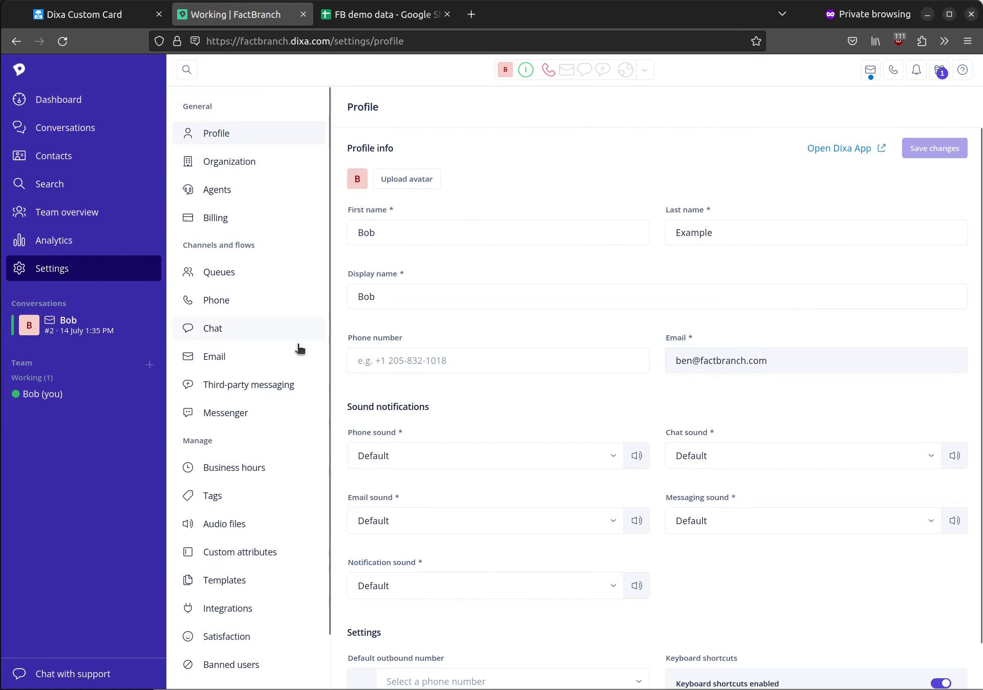
pyautogui.click(249, 611)
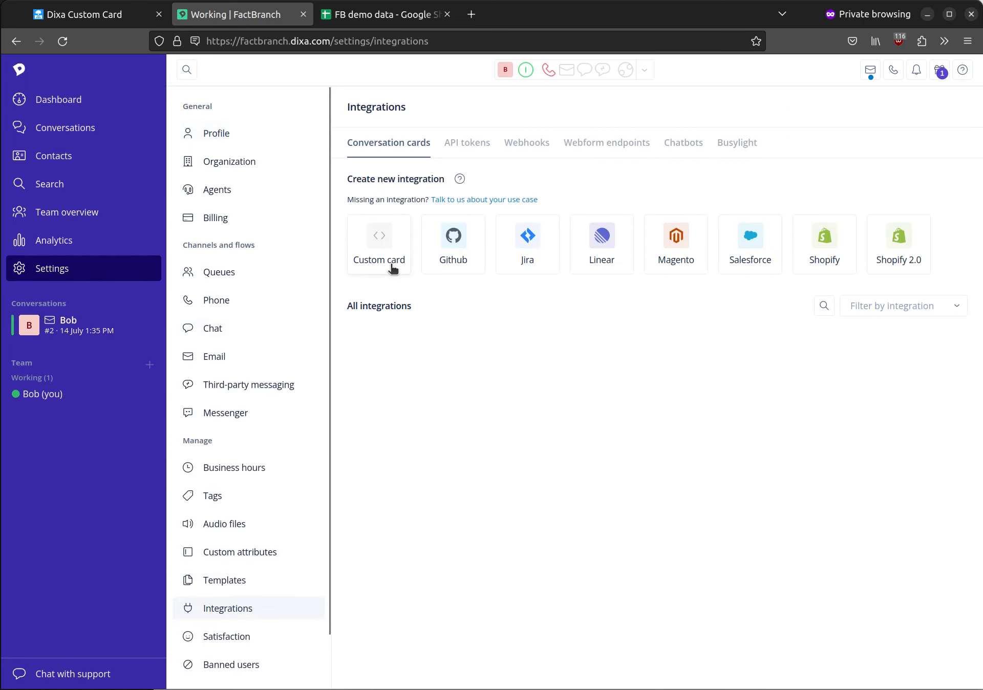
pyautogui.click(380, 250)
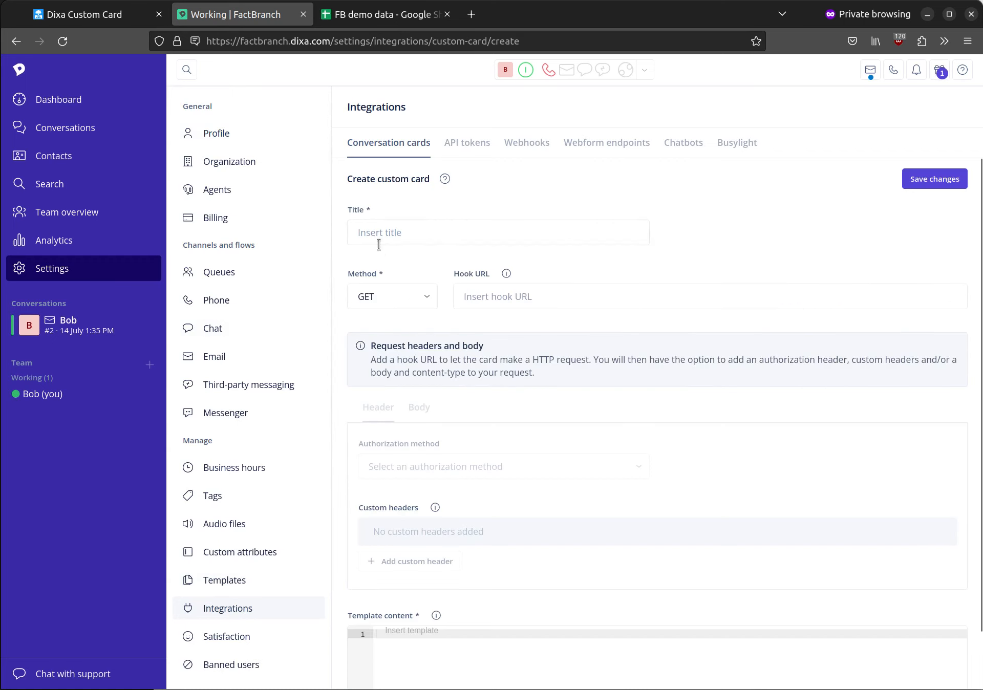
pyautogui.click(386, 235)
pyautogui.write('FactBranch')
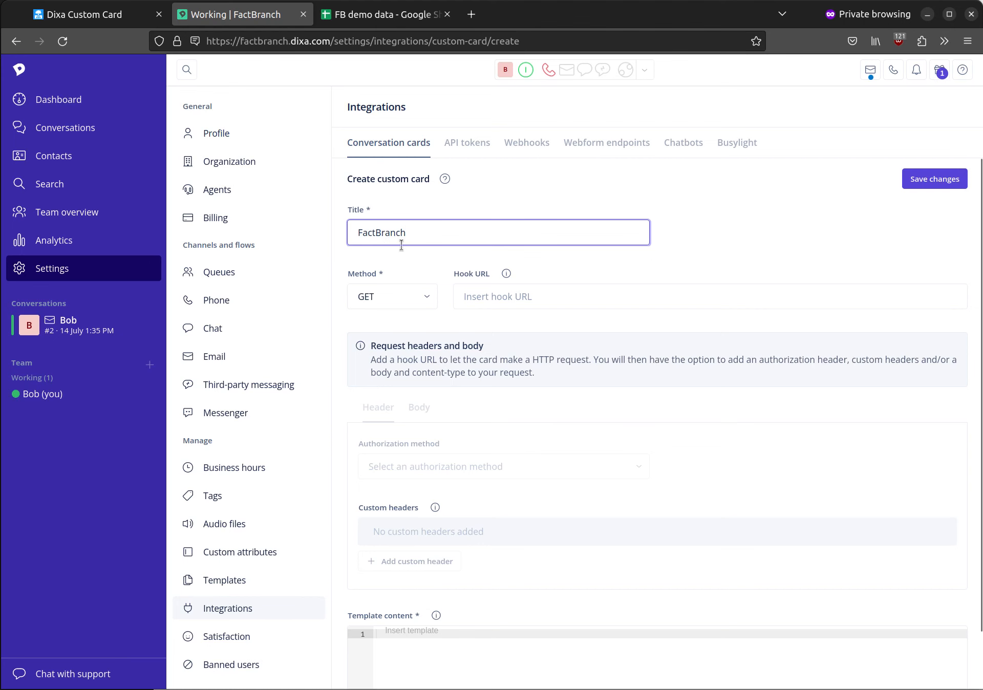
# - Copy the Hook URL from the FactBranch trigger setup into the Hook URL of the new Dixa custom card
pyautogui.click(102, 15)
pyautogui.click(188, 330)
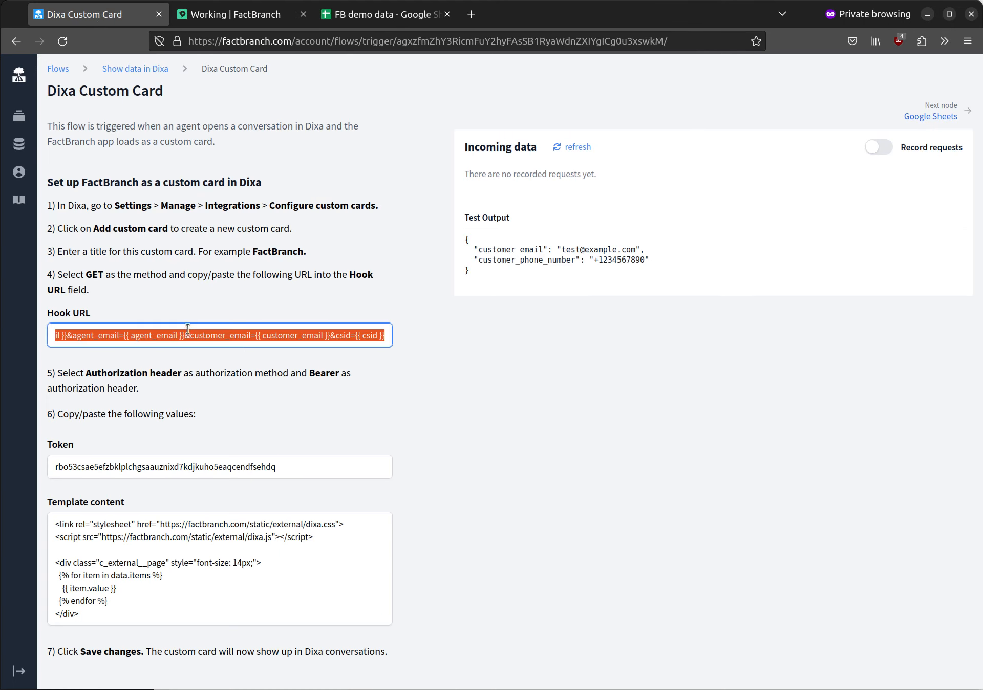
pyautogui.click(211, 15)
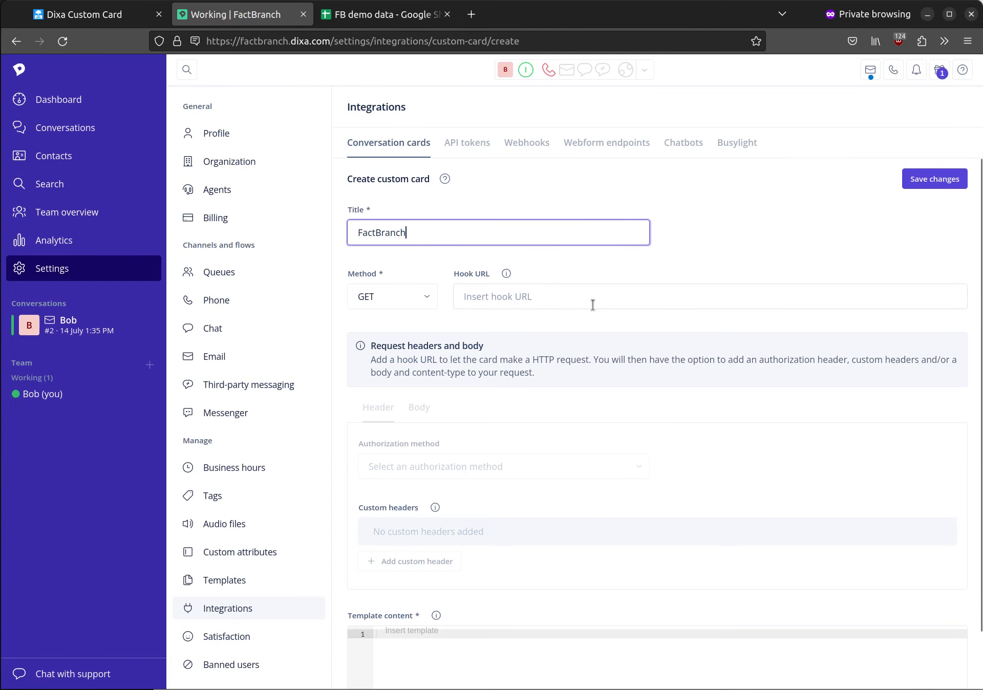
pyautogui.click(483, 292)
pyautogui.hotkey('ctrl', 'v')
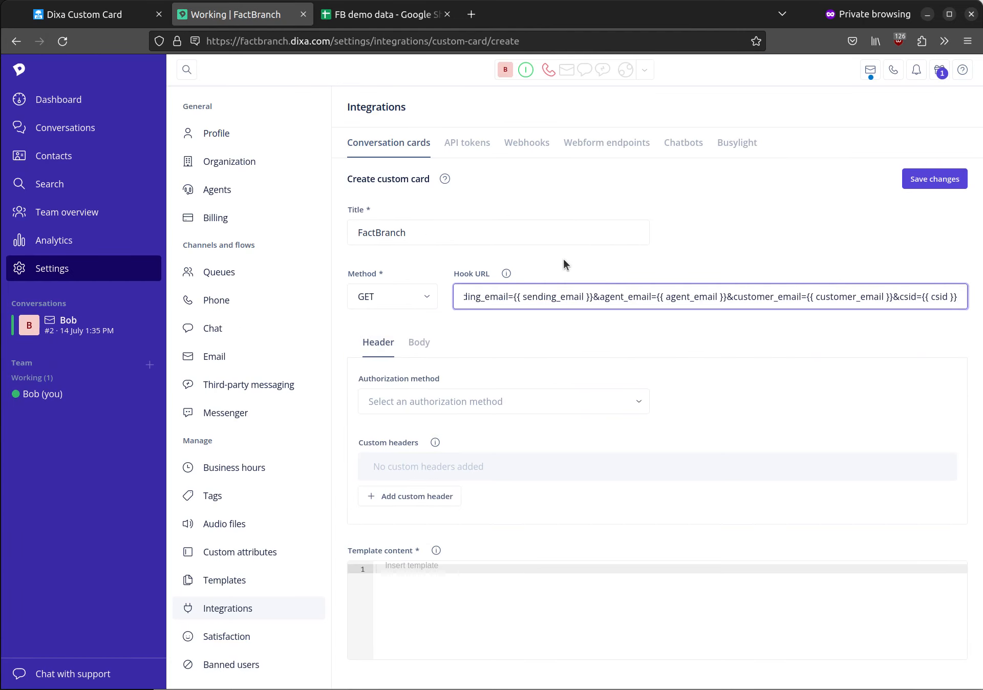
# - Set the card's authorization method to Authorization header with Bearer as the header type
pyautogui.click(601, 404)
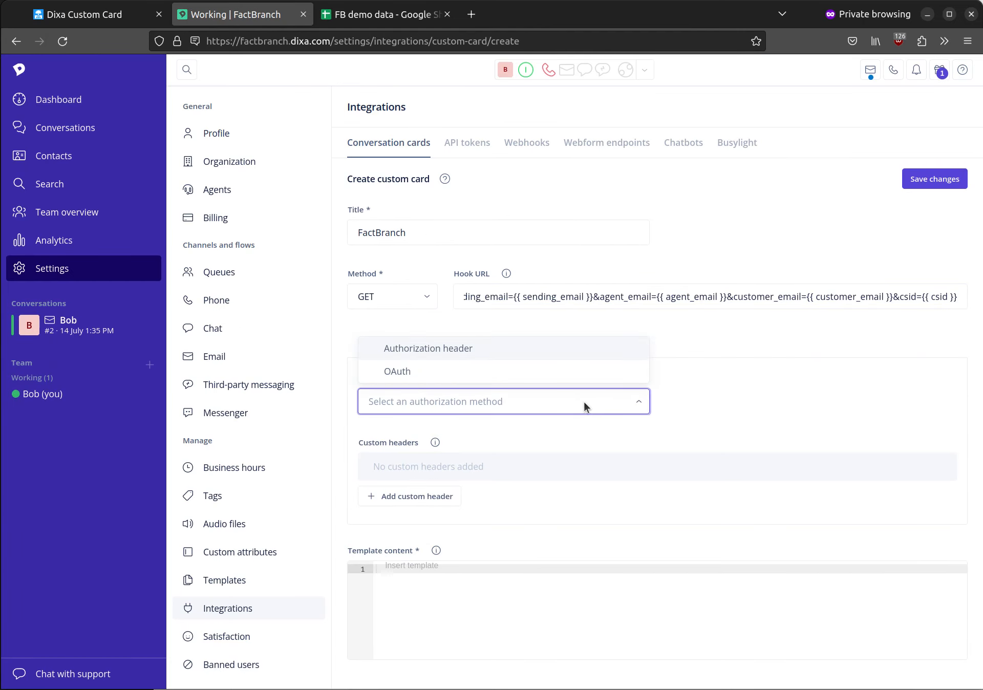
pyautogui.click(439, 347)
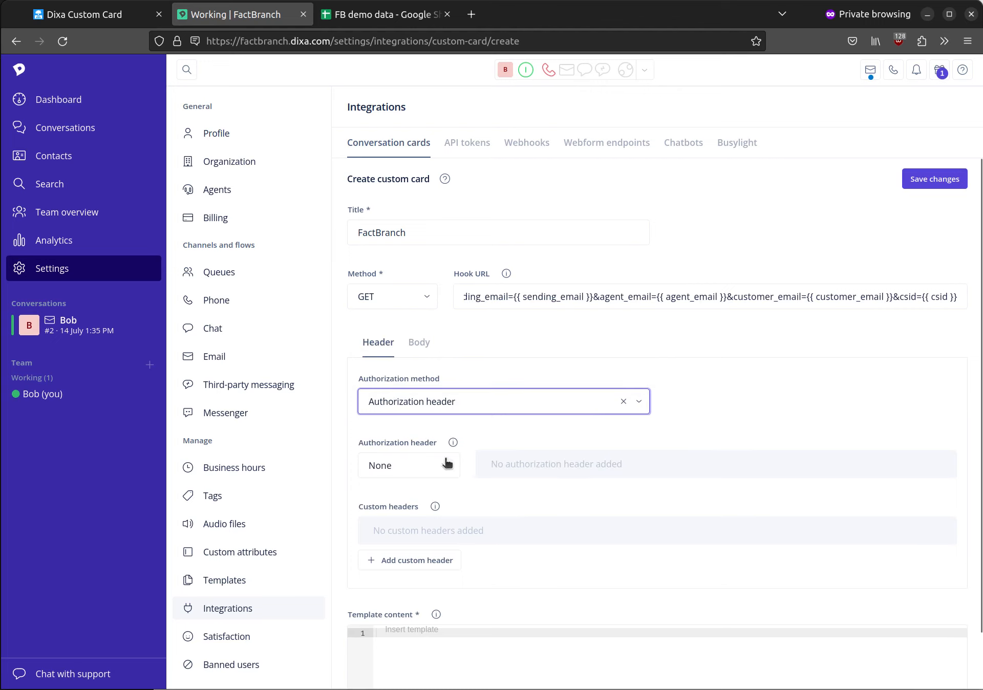
pyautogui.click(428, 467)
pyautogui.click(408, 371)
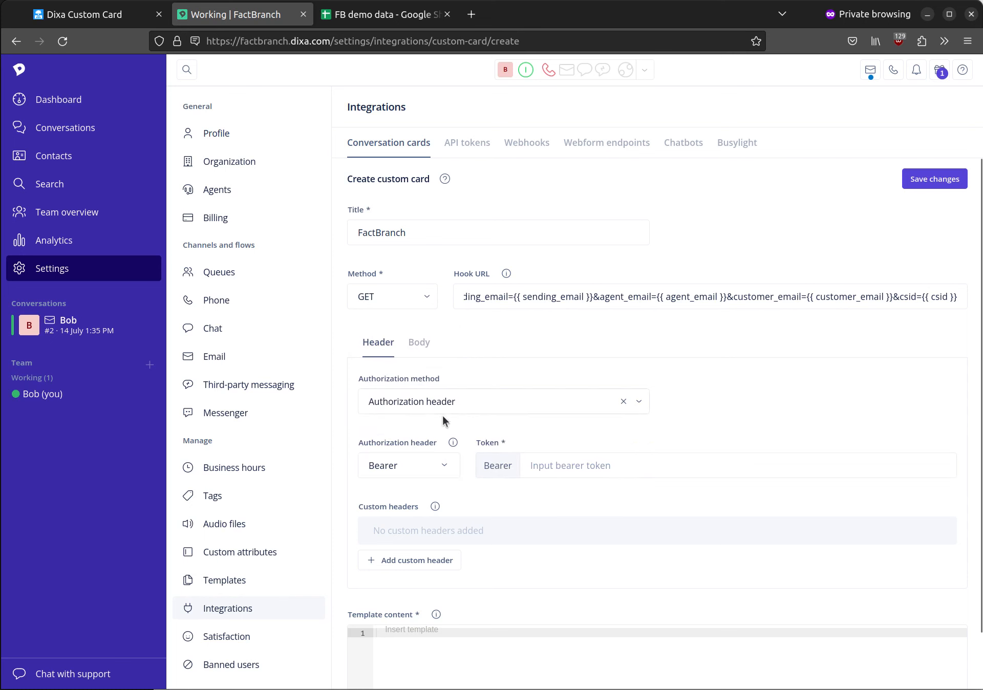
# - Copy the token from the FactBranch trigger setup into the Dixa card's bearer Token field
pyautogui.click(101, 20)
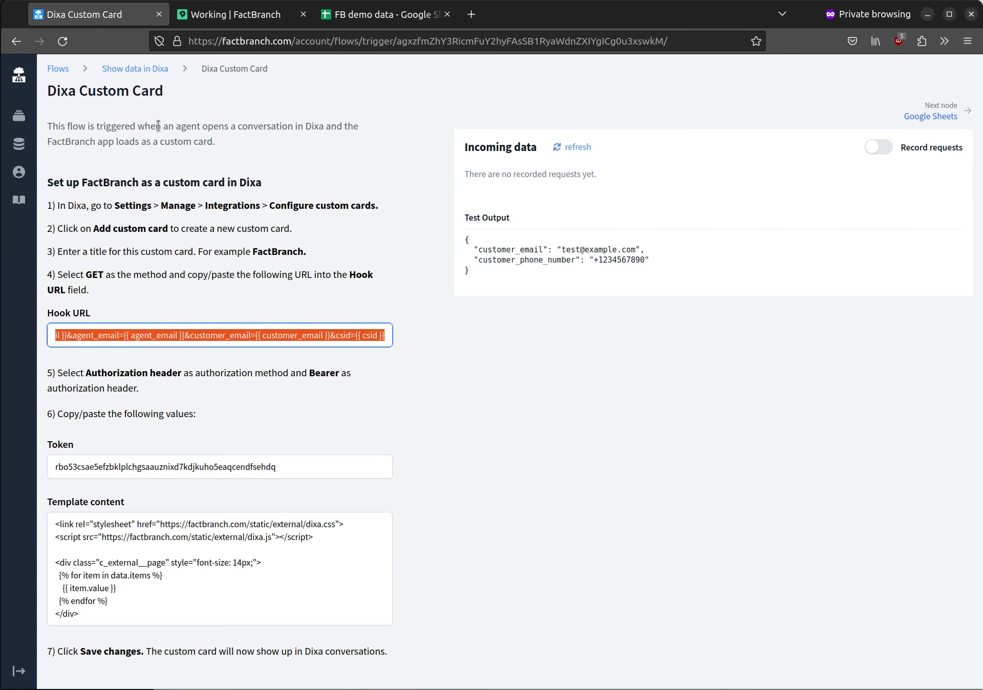
pyautogui.click(201, 464)
pyautogui.hotkey('ctrl', 'c')
pyautogui.hotkey('ctrl', 'Tab')
pyautogui.click(616, 466)
pyautogui.hotkey('ctrl', 'v')
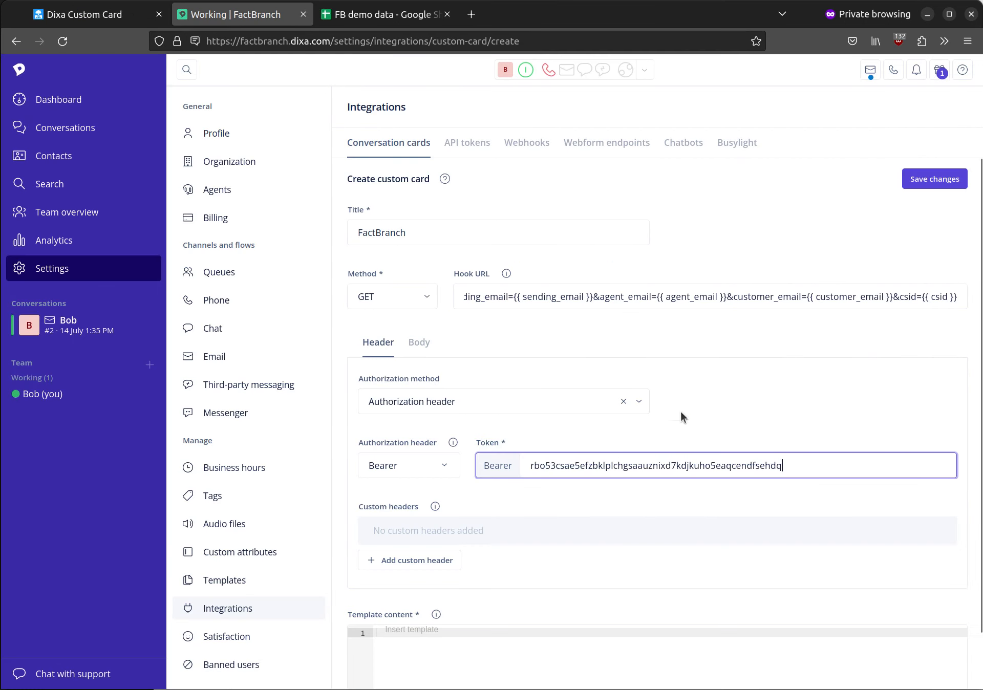
# - Copy the template content from the FactBranch trigger setup into the Dixa card's template content
pyautogui.scroll(-2, 813, 300)
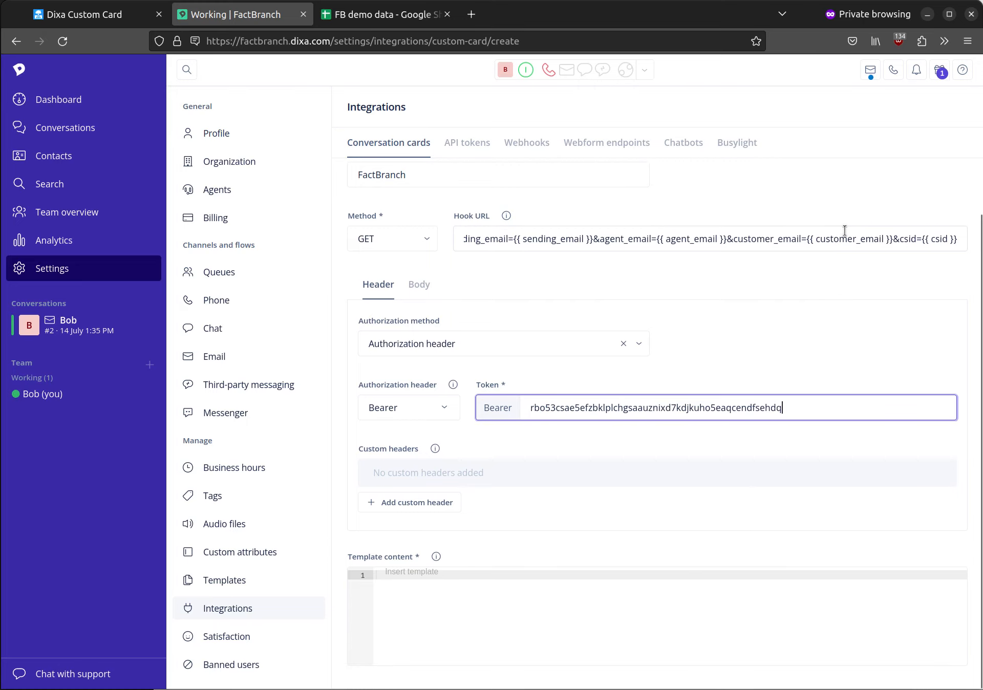
pyautogui.click(108, 17)
pyautogui.click(290, 544)
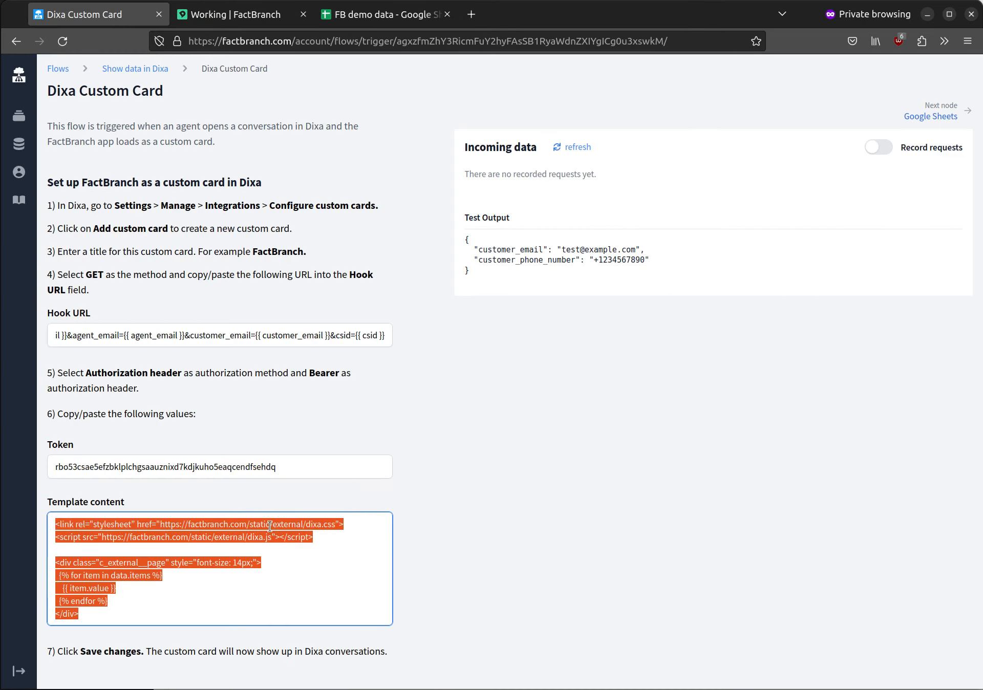
pyautogui.hotkey('ctrl', 'c')
pyautogui.click(230, 15)
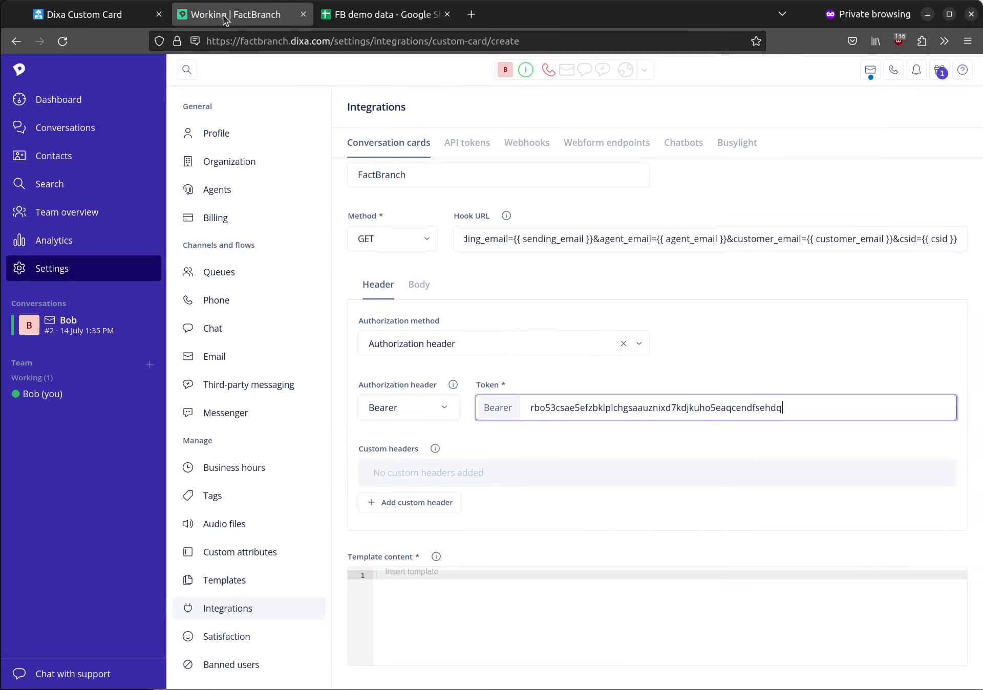
pyautogui.click(513, 604)
pyautogui.hotkey('ctrl', 'v')
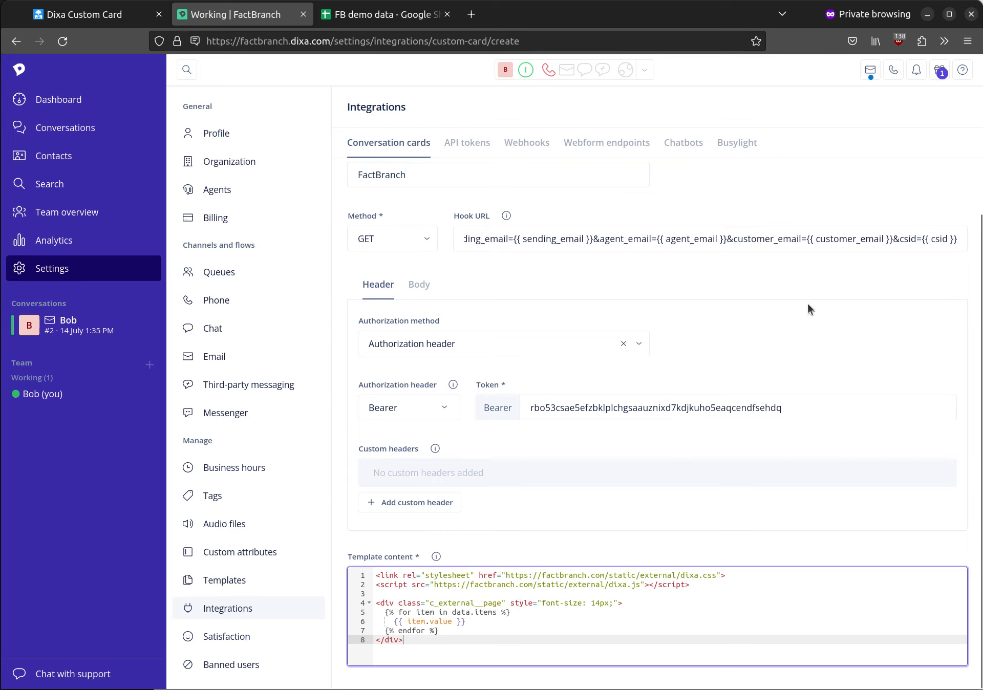
# - Save the new custom card and open conversation #2 to check the card in it
pyautogui.scroll(2, 808, 307)
pyautogui.click(928, 182)
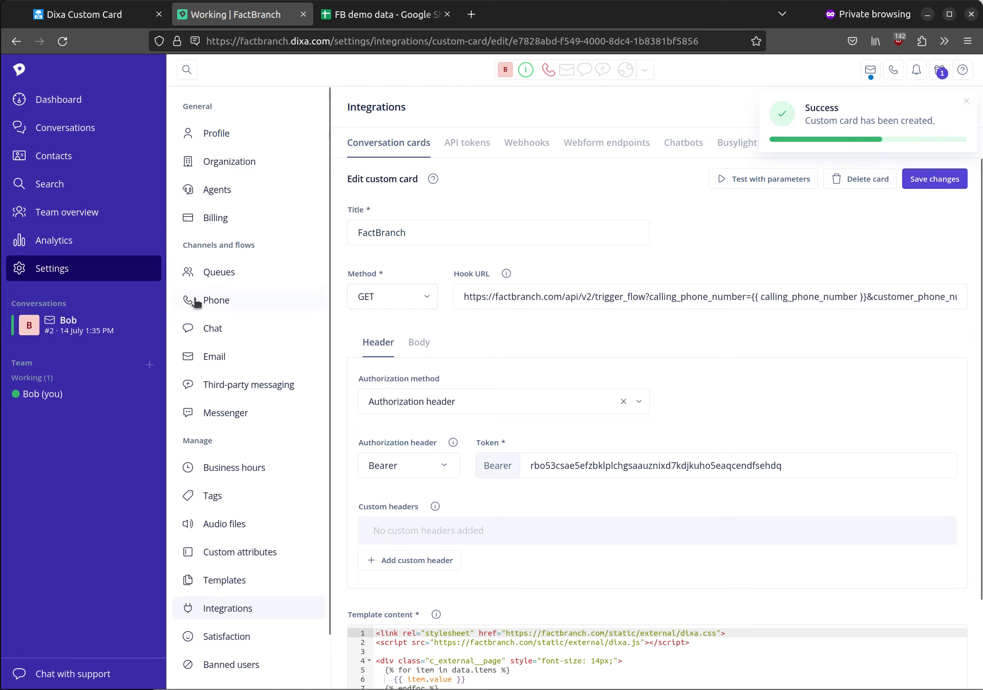
pyautogui.click(83, 333)
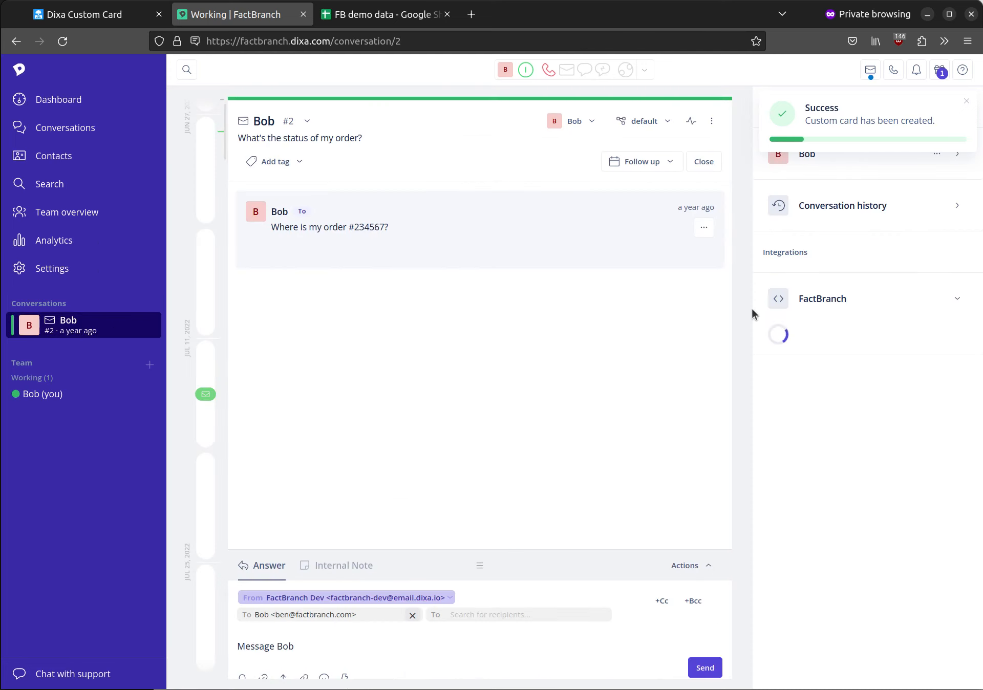